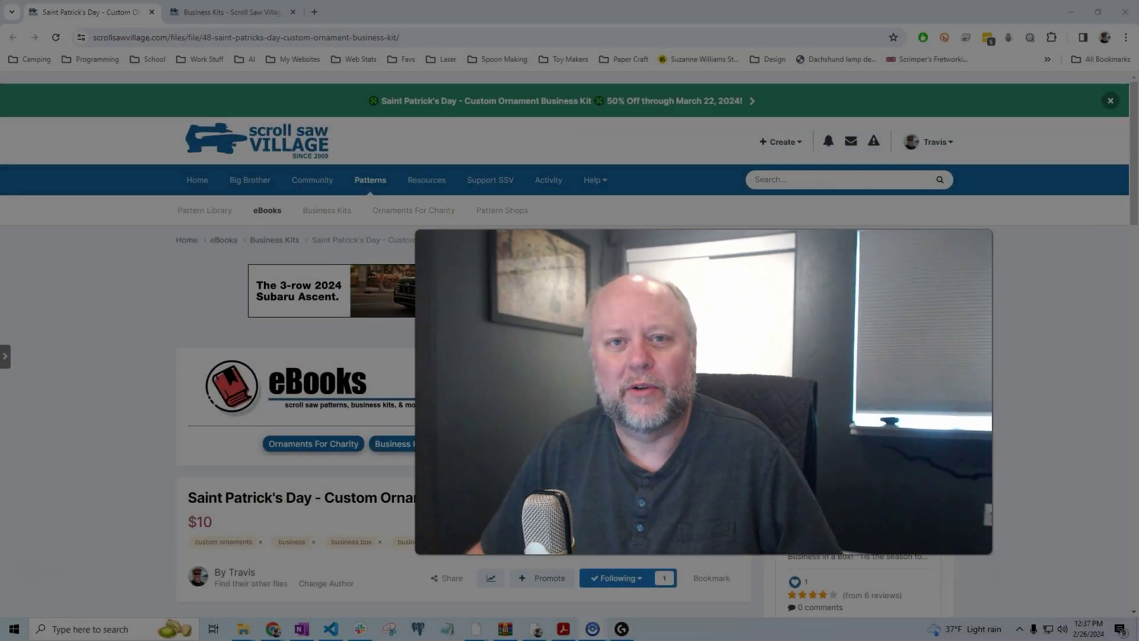
- Open the St. Patrick's Day ornament kit's first promo image full-size in the lightbox
scroll(375, 468, down, 4)
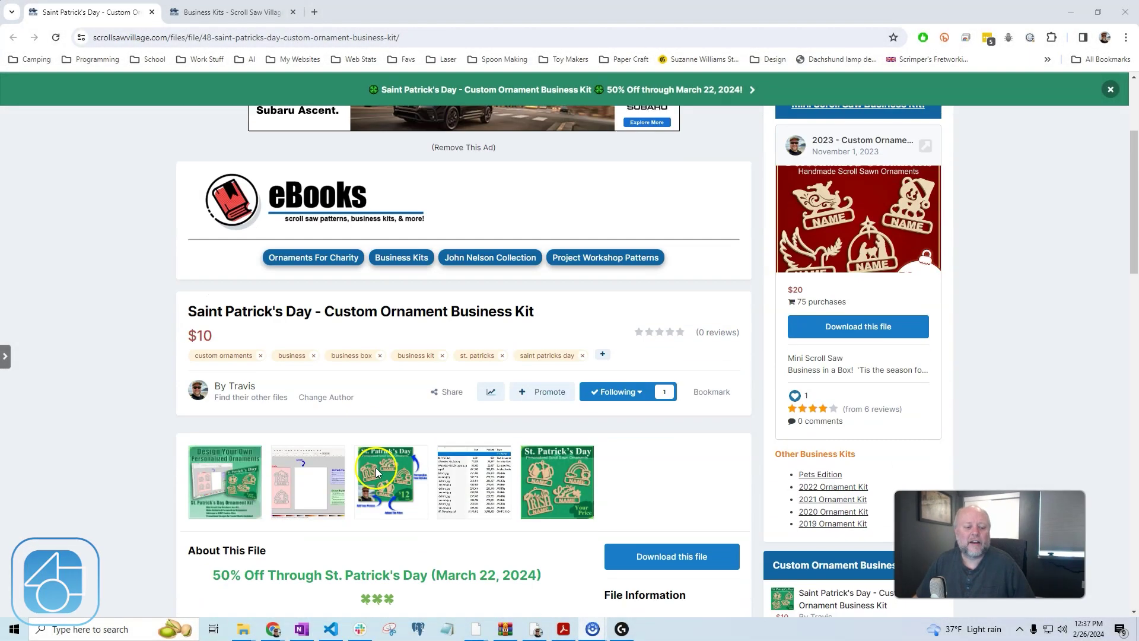
click(216, 424)
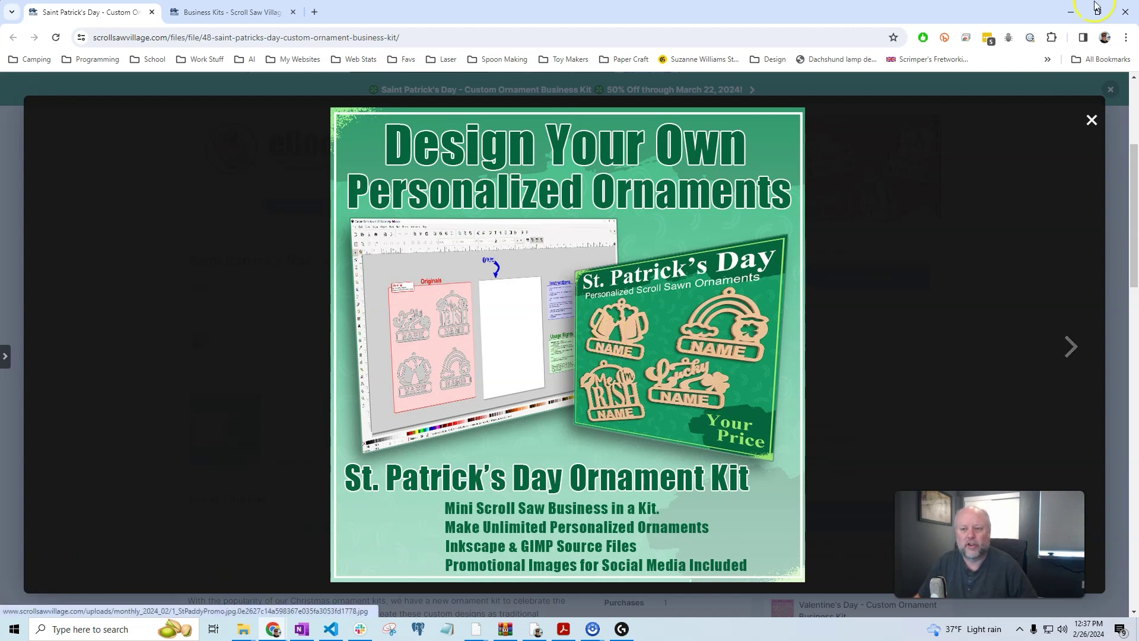
click(1074, 10)
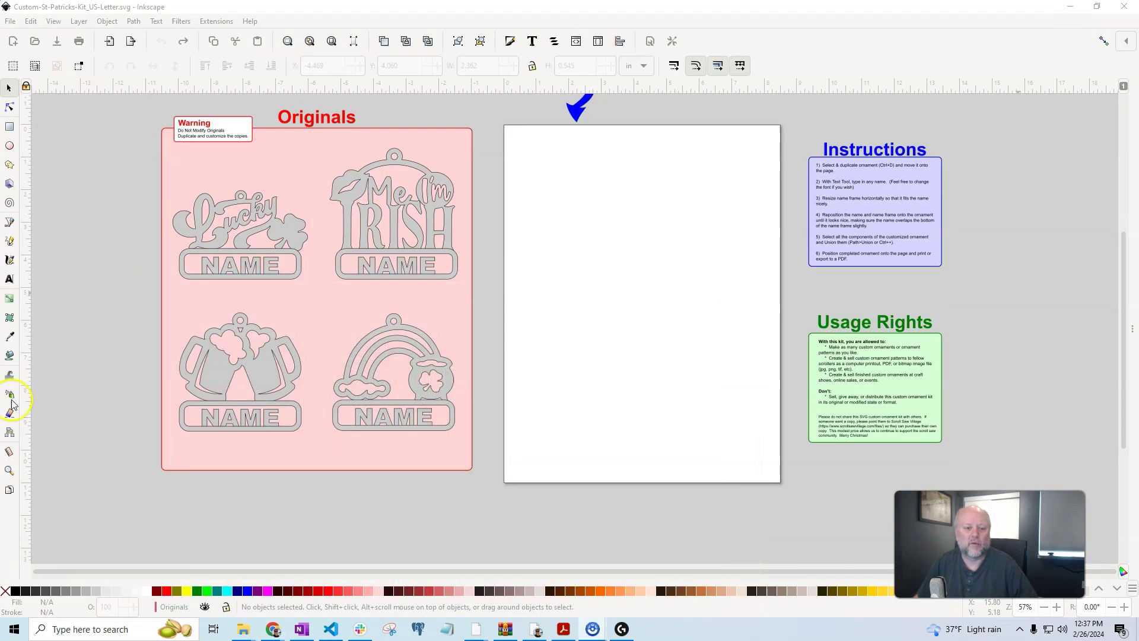
scroll(684, 455, up, 2)
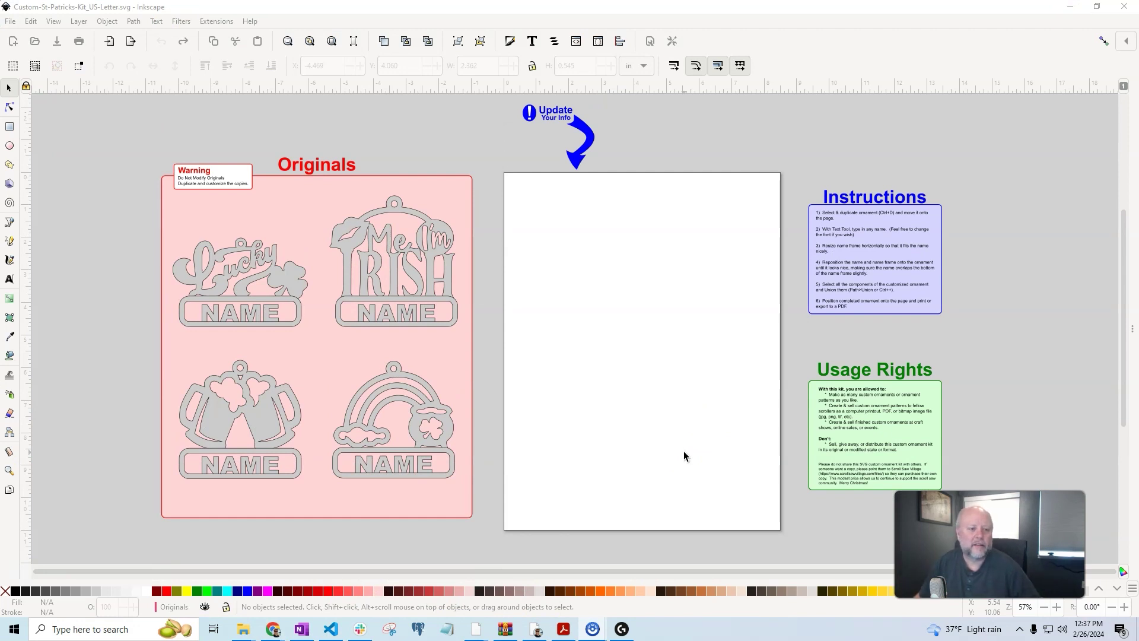
click(334, 229)
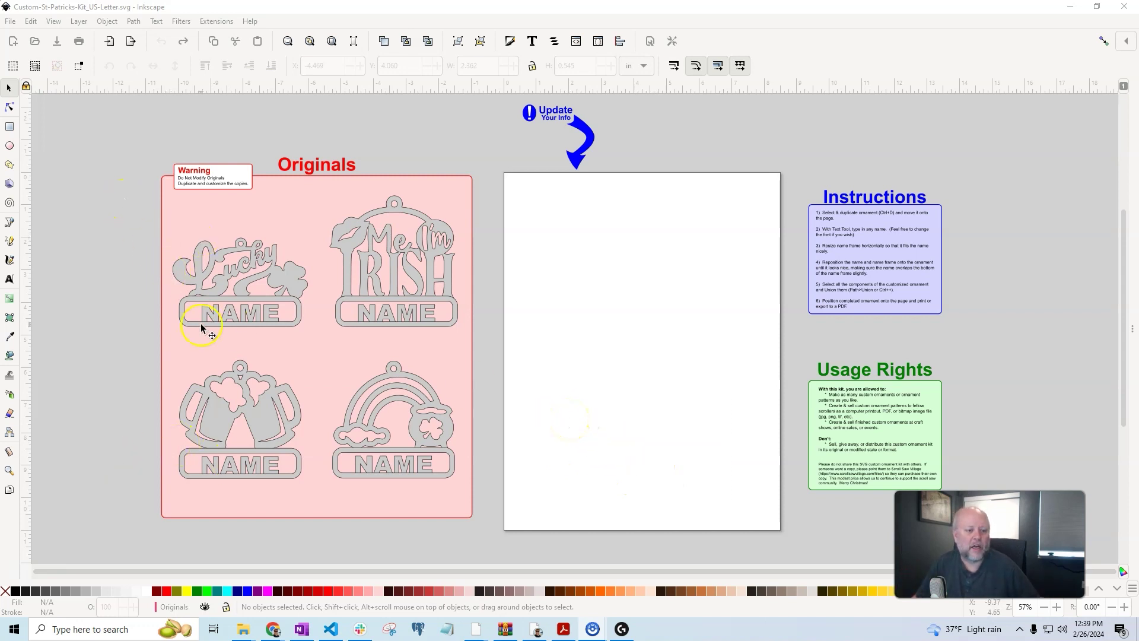
- Select all three parts of the Lucky ornament and copy them
drag(137, 191, 326, 359)
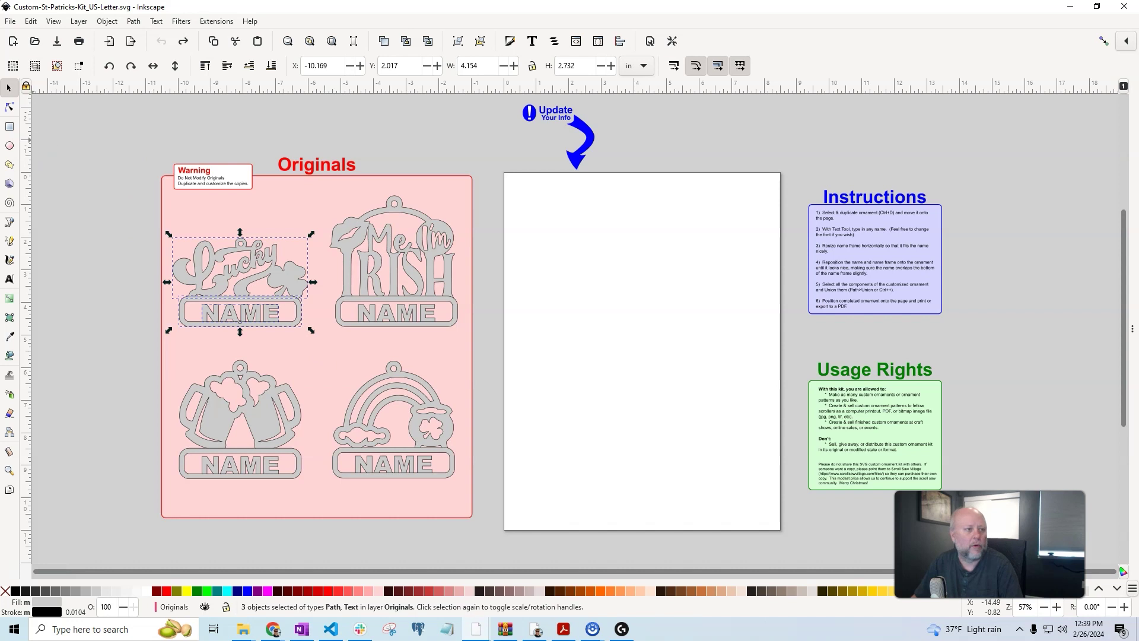
click(31, 21)
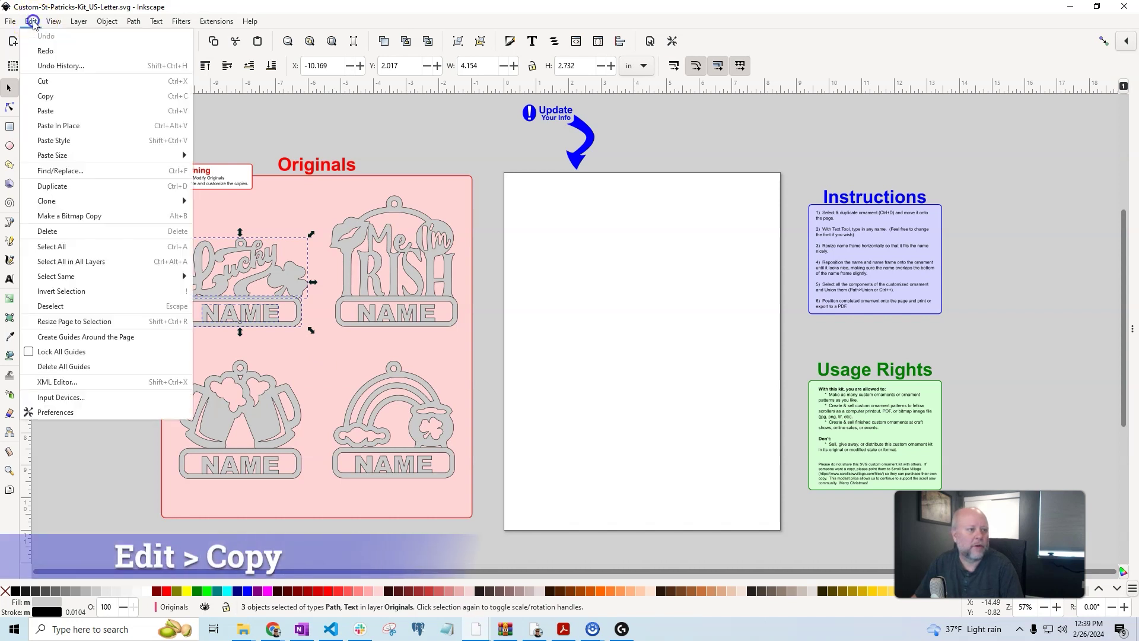
click(56, 97)
- Paste the Lucky ornament copy and place it near the top centre of the blank page
click(599, 312)
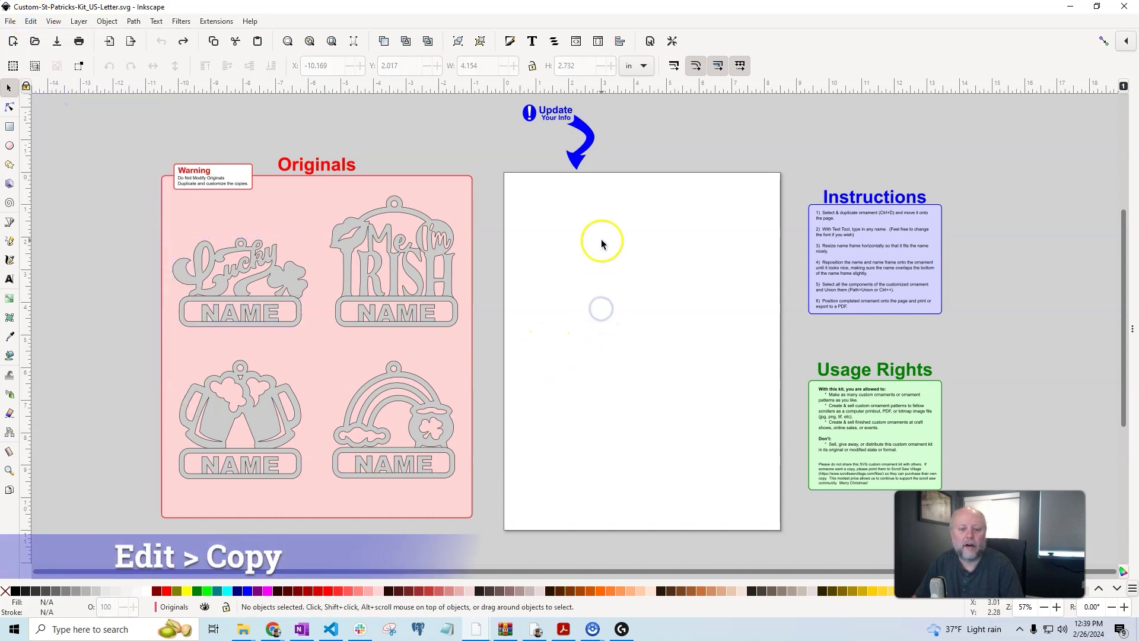
click(31, 22)
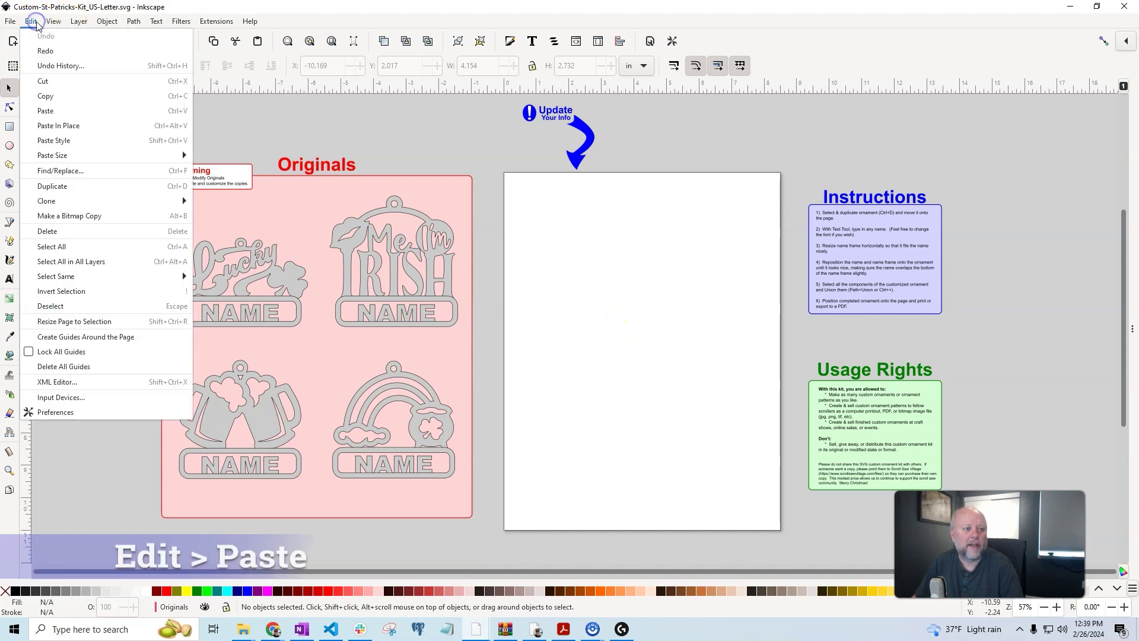
click(62, 113)
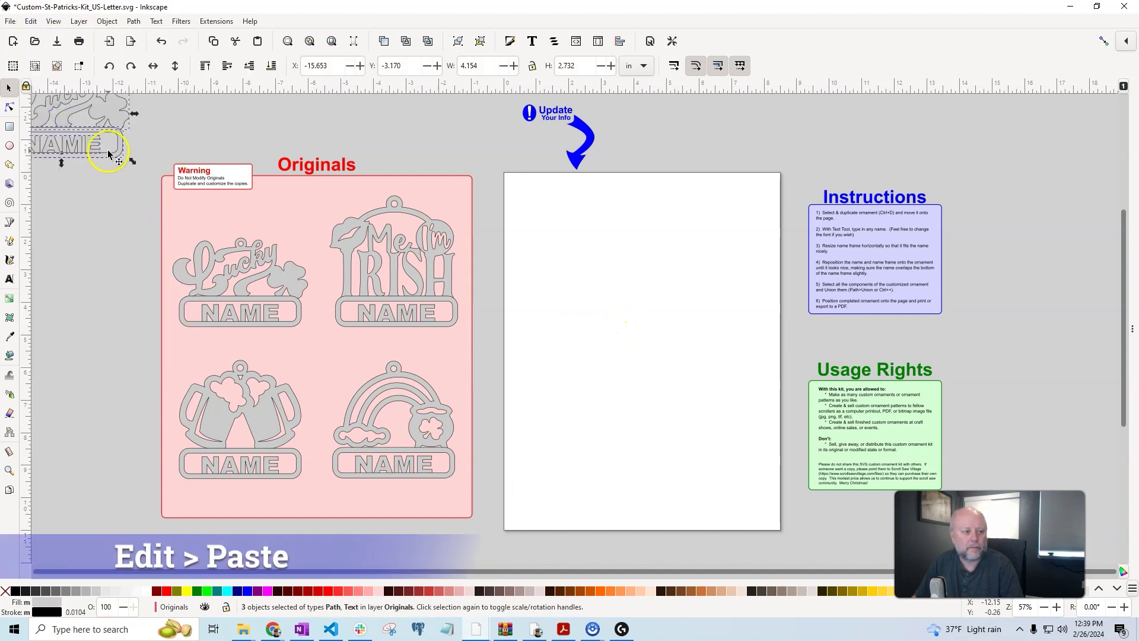
drag(108, 149, 692, 288)
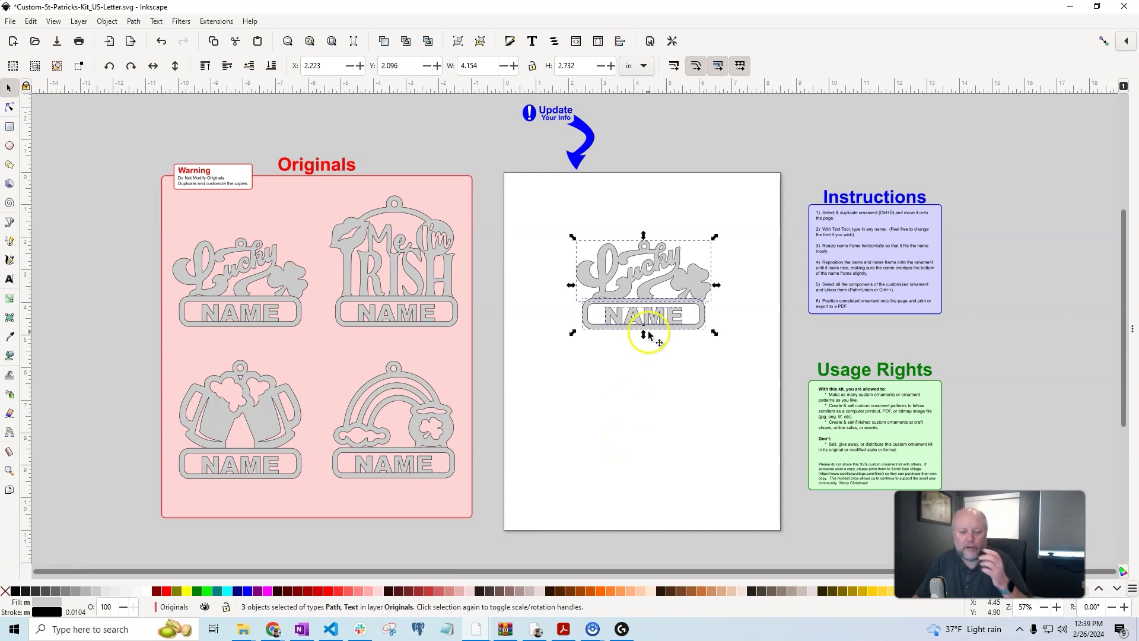
drag(685, 287, 673, 298)
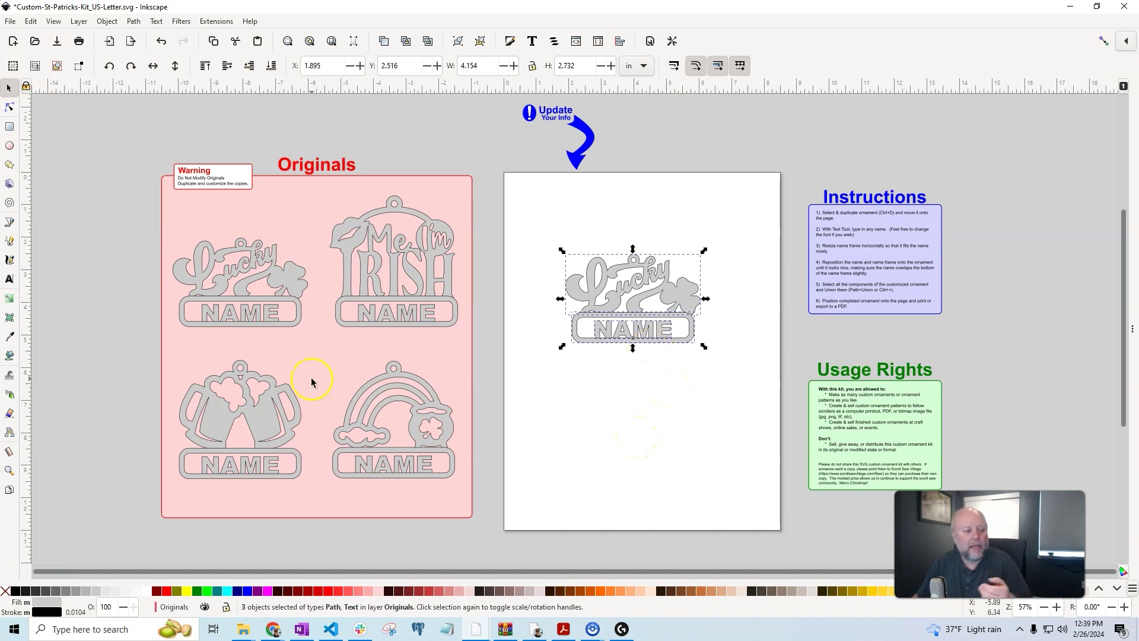
- Replace NAME on the Lucky copy's name plate with a first name in capital letters
click(9, 279)
click(608, 335)
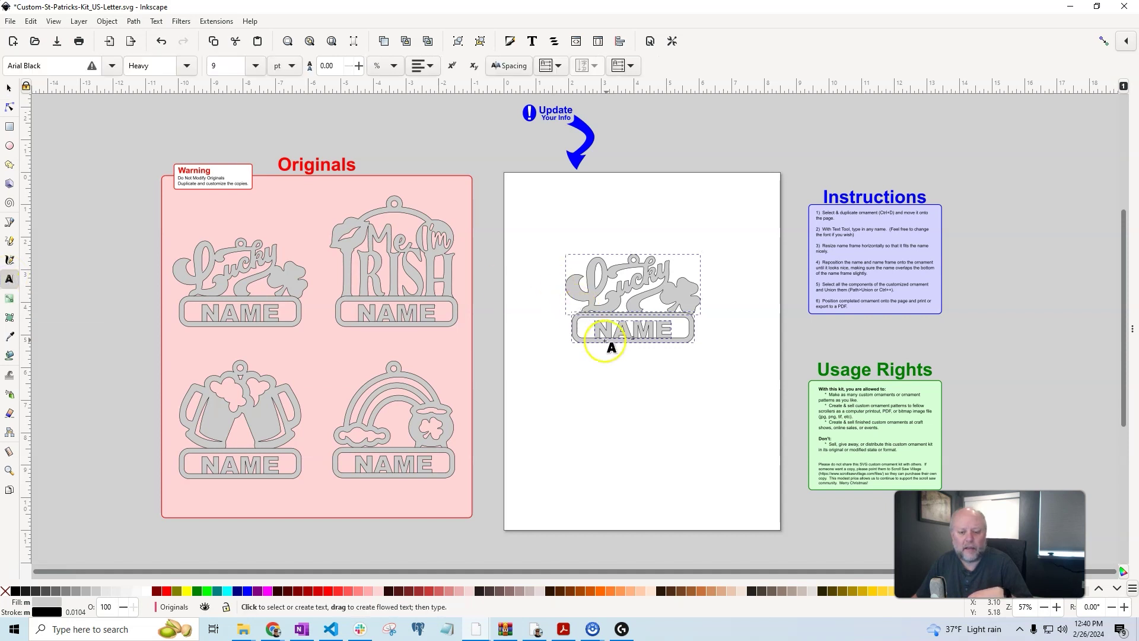
double_click(611, 331)
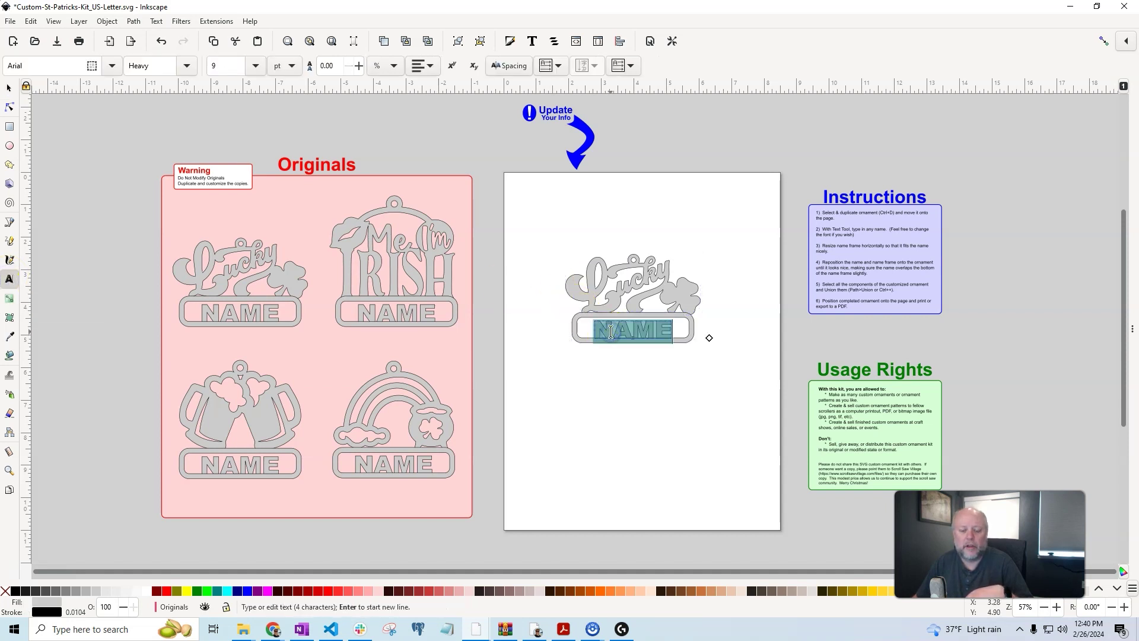
click(796, 321)
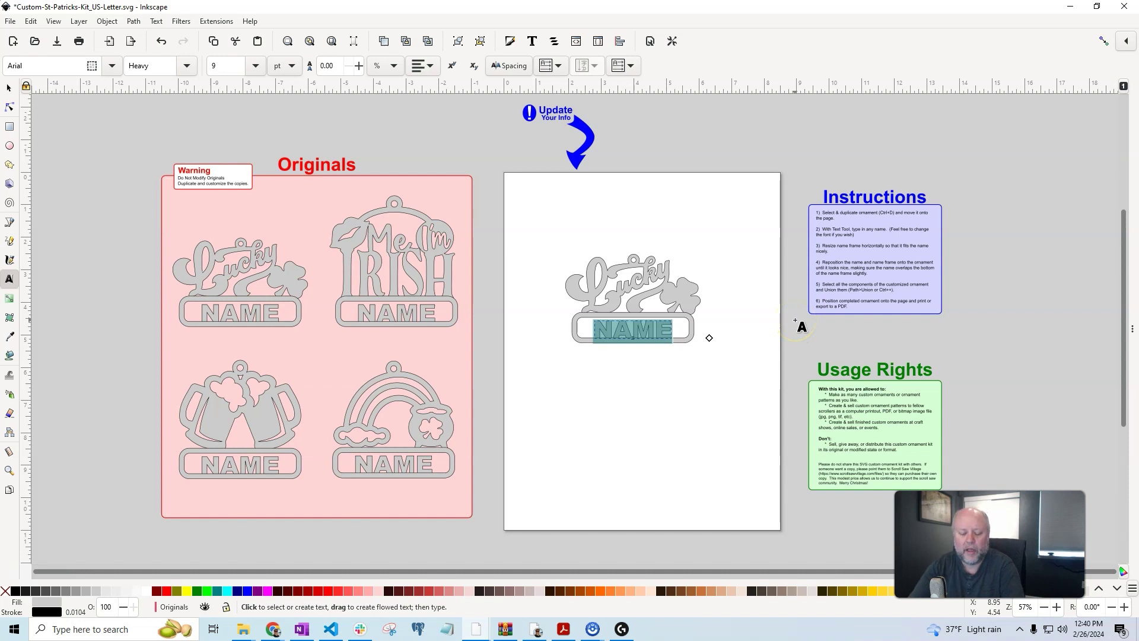
key(Caps_Lock)
text(TRAVIS)
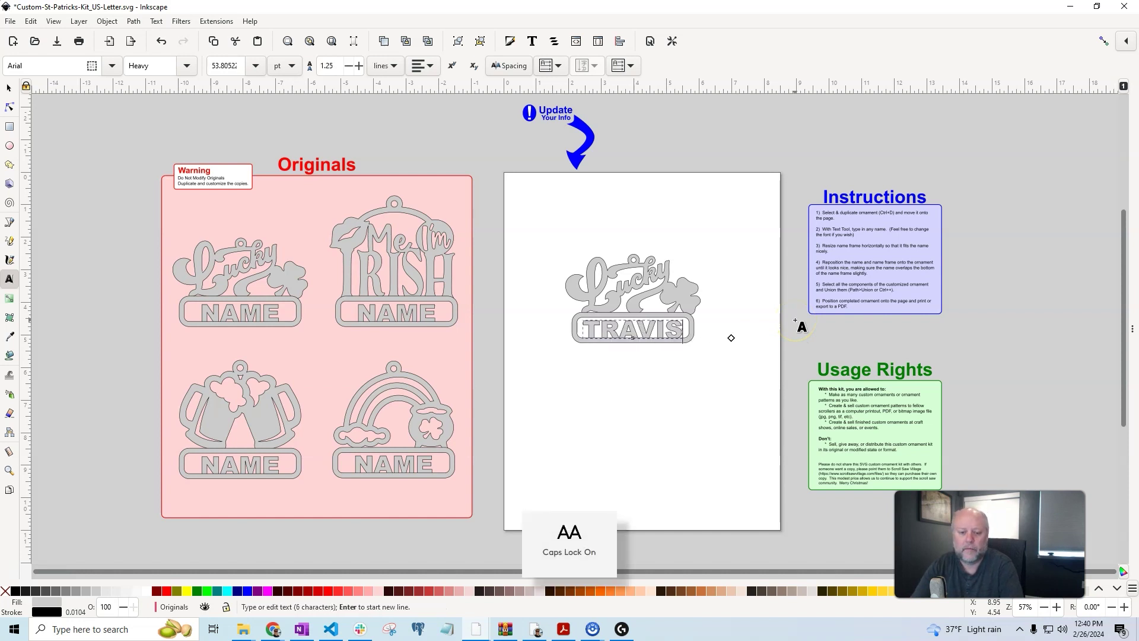
click(8, 89)
- Union all parts of the personalized Lucky ornament into a single path
drag(532, 221, 752, 408)
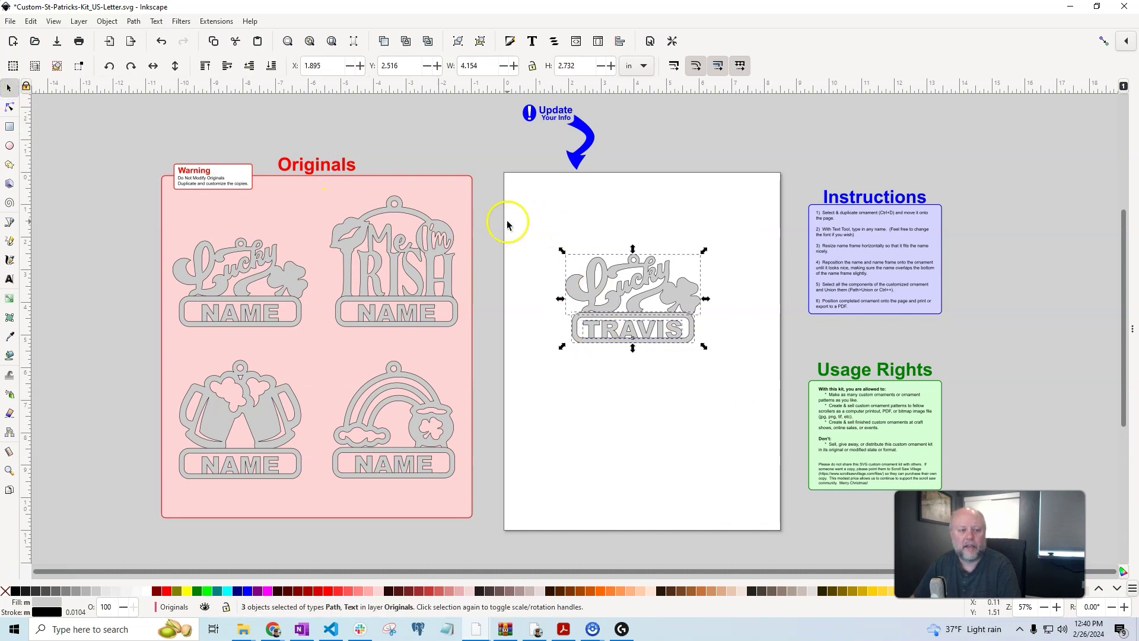
click(133, 21)
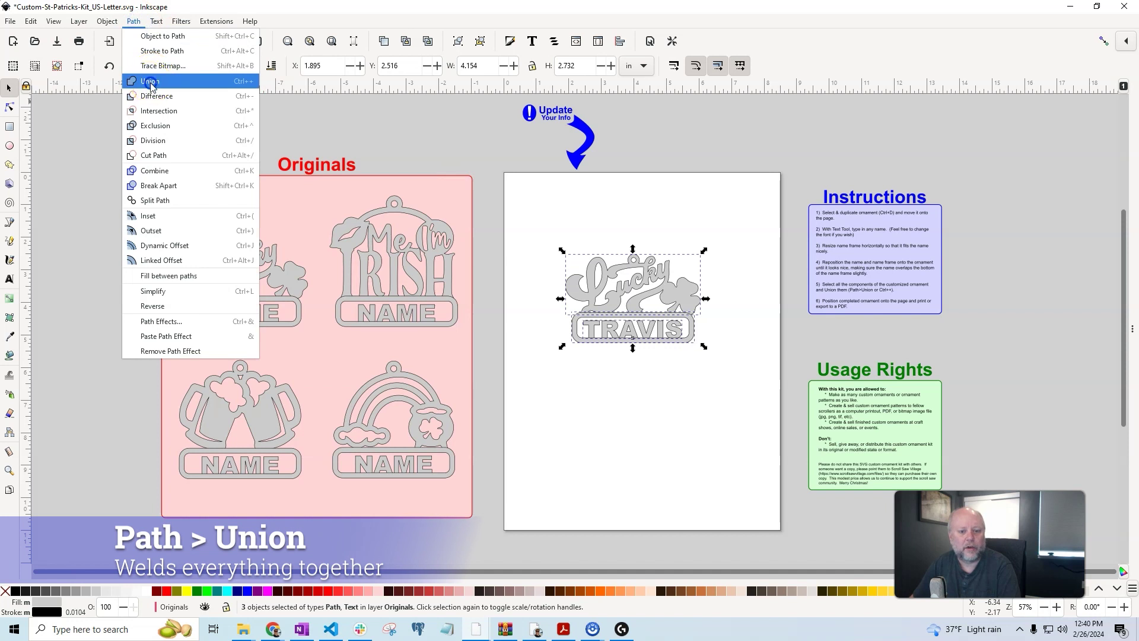
click(150, 81)
- Move the welded Lucky ornament to the upper-right corner of the page
scroll(667, 319, up, 4)
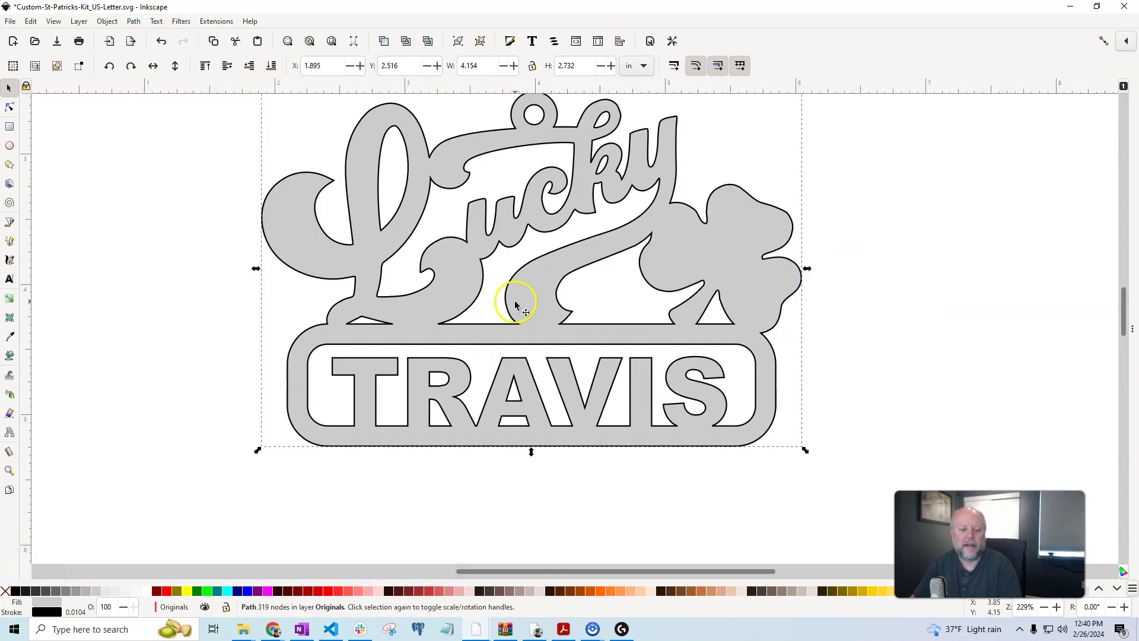
scroll(827, 326, up, 1)
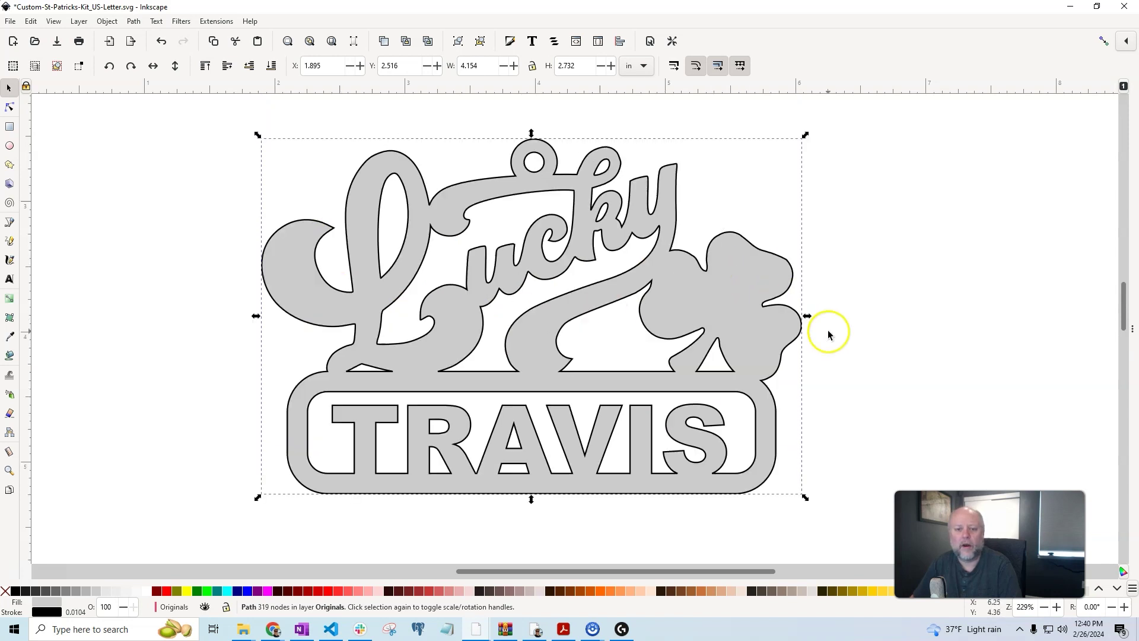
scroll(802, 396, down, 1)
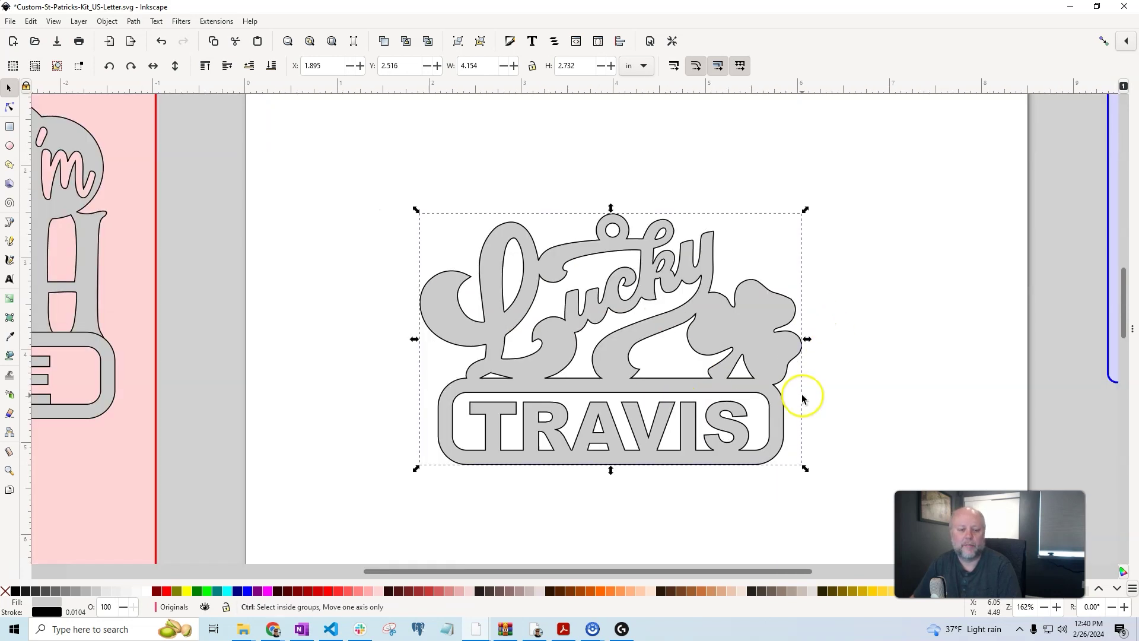
scroll(802, 399, down, 1)
scroll(802, 398, down, 2)
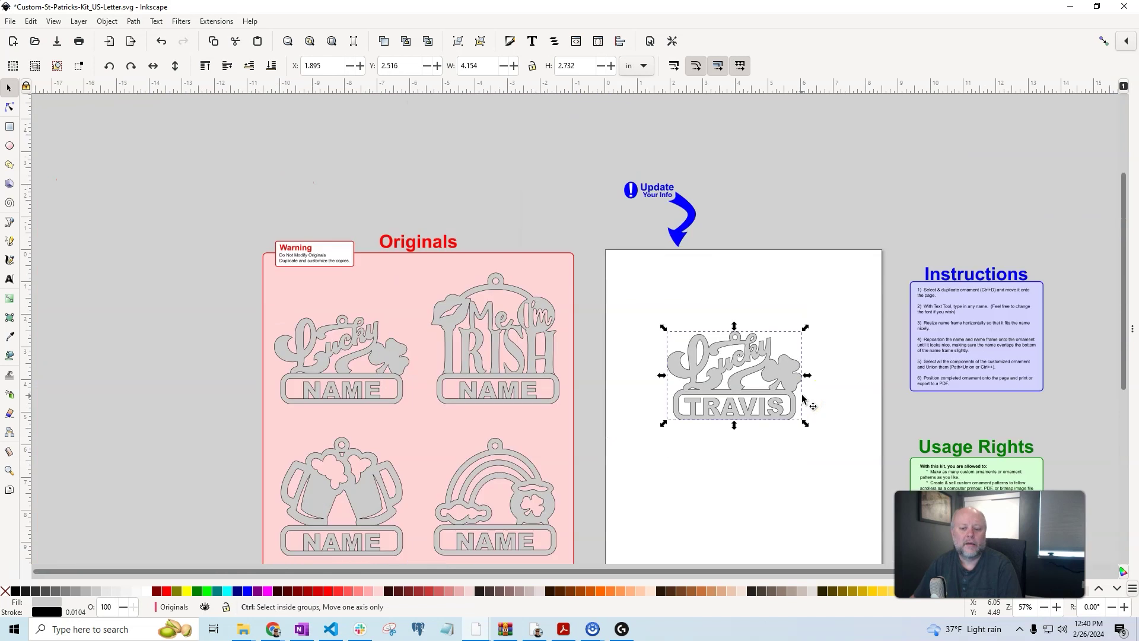
drag(783, 373, 852, 304)
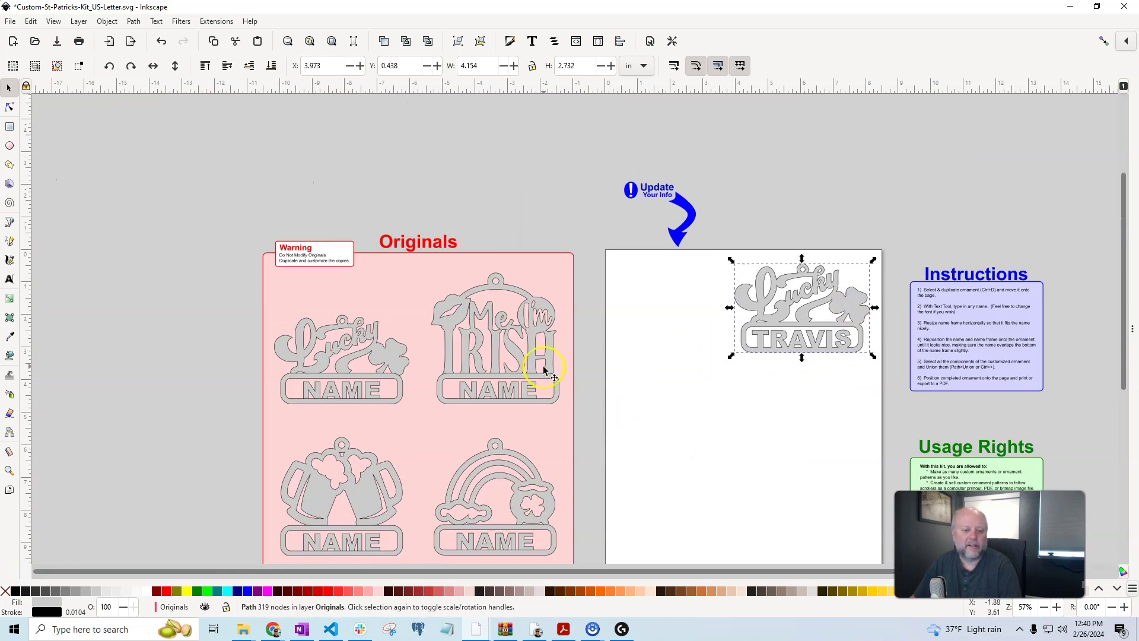
drag(404, 256, 599, 431)
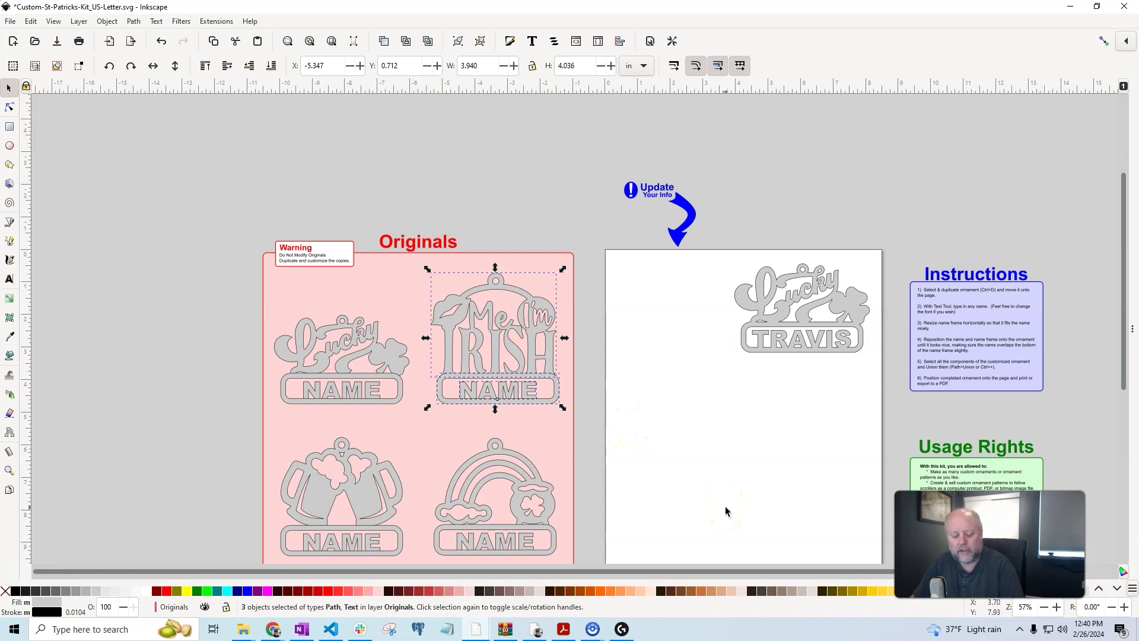
- Copy the IRISH ornament and paste the copy below the Lucky ornament on the page
key(ctrl+c)
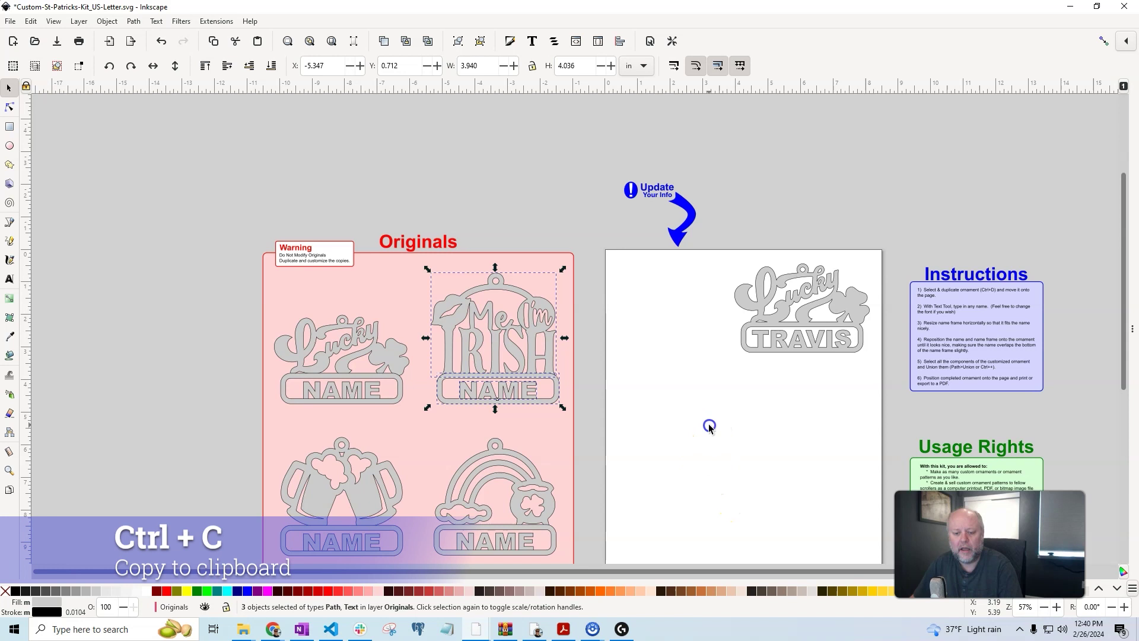
click(709, 427)
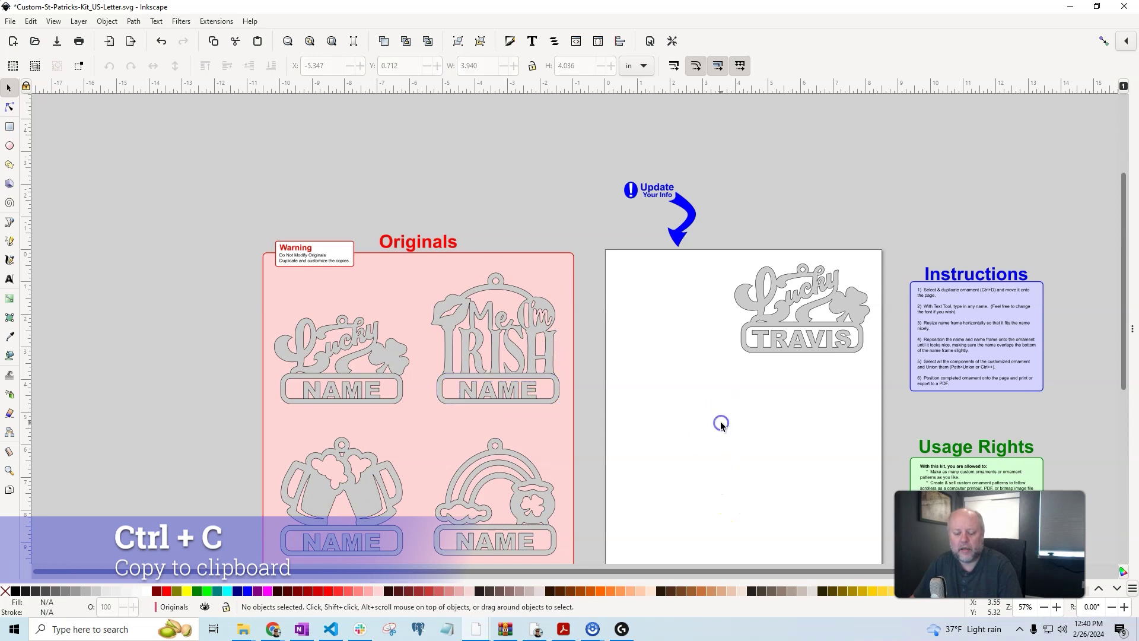
key(ctrl+v)
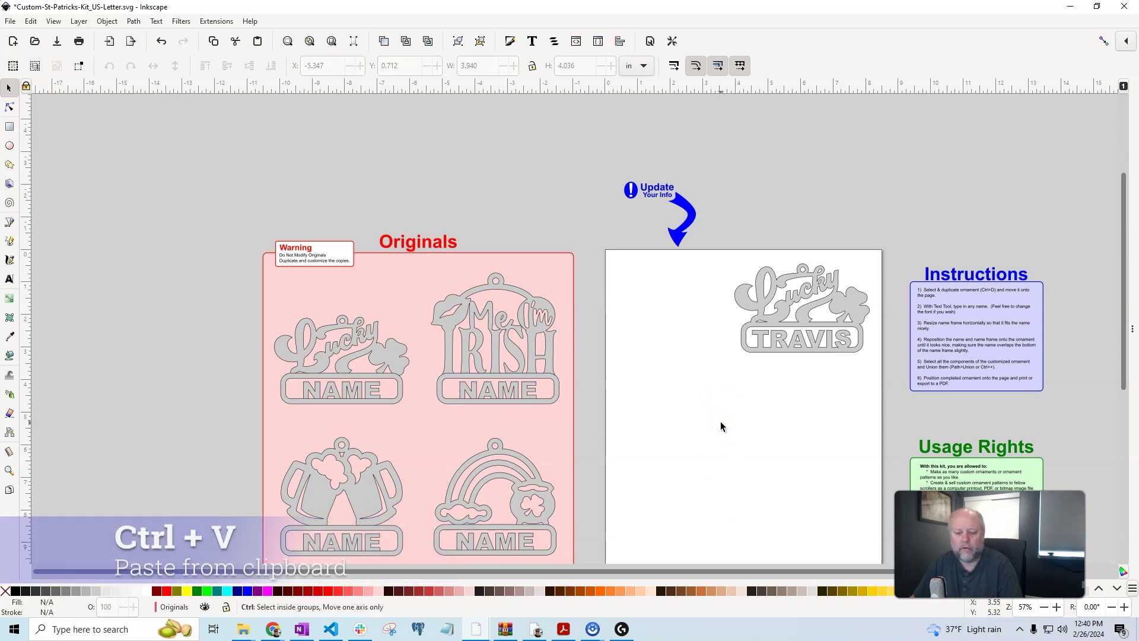
scroll(786, 454, down, 4)
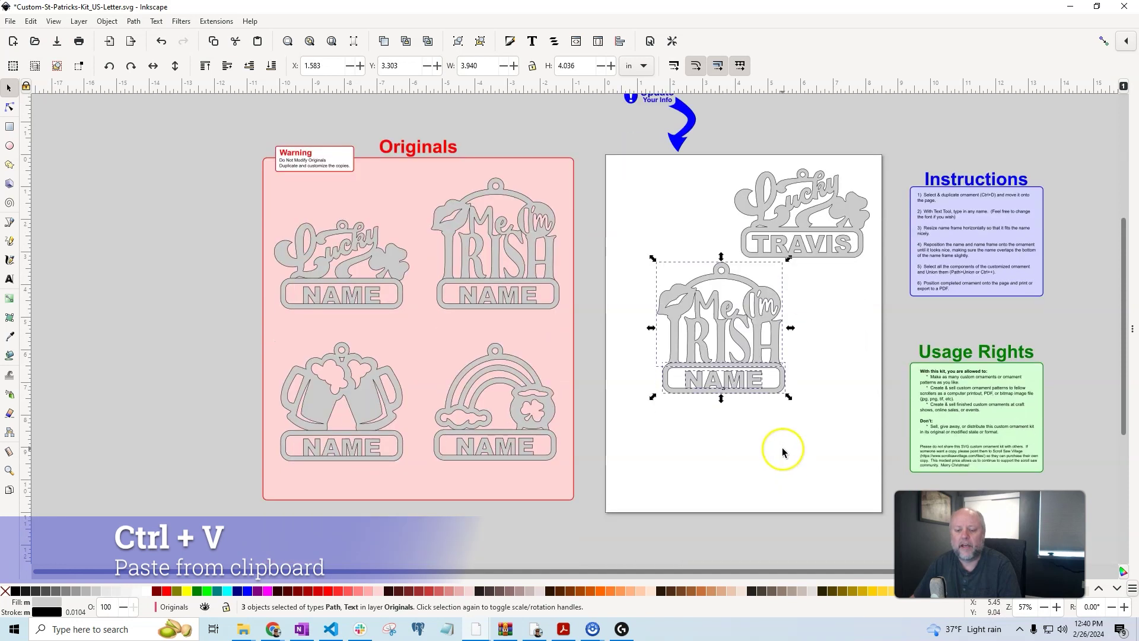
drag(704, 352, 721, 375)
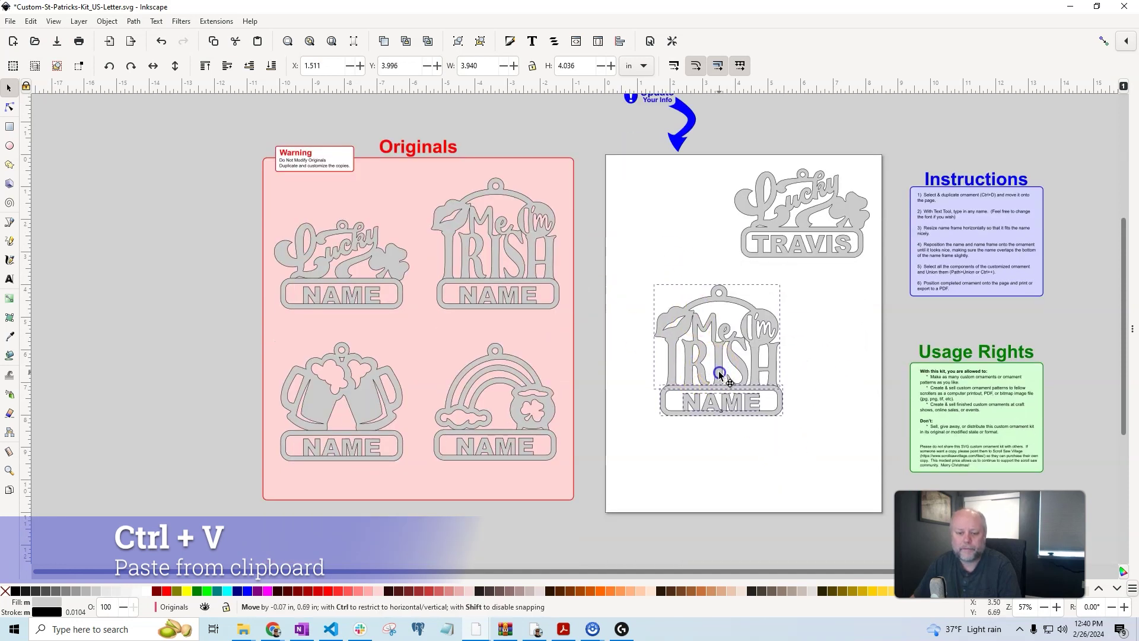
click(811, 390)
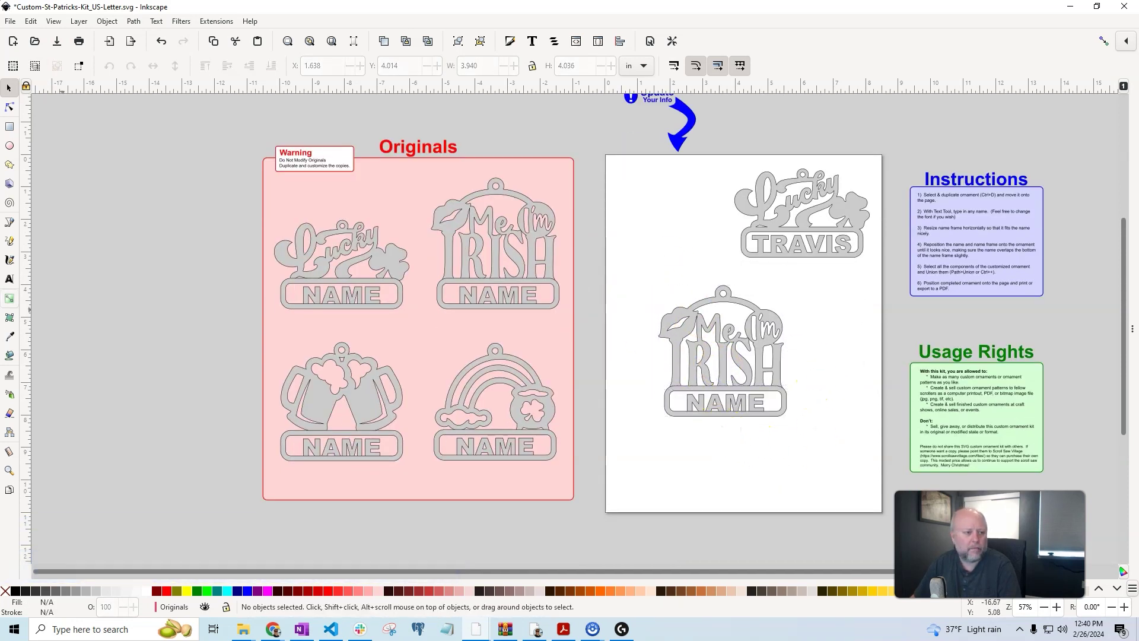
- Type a new first name over NAME on the Irish ornament, inserting a missing L to correct the spelling
click(9, 278)
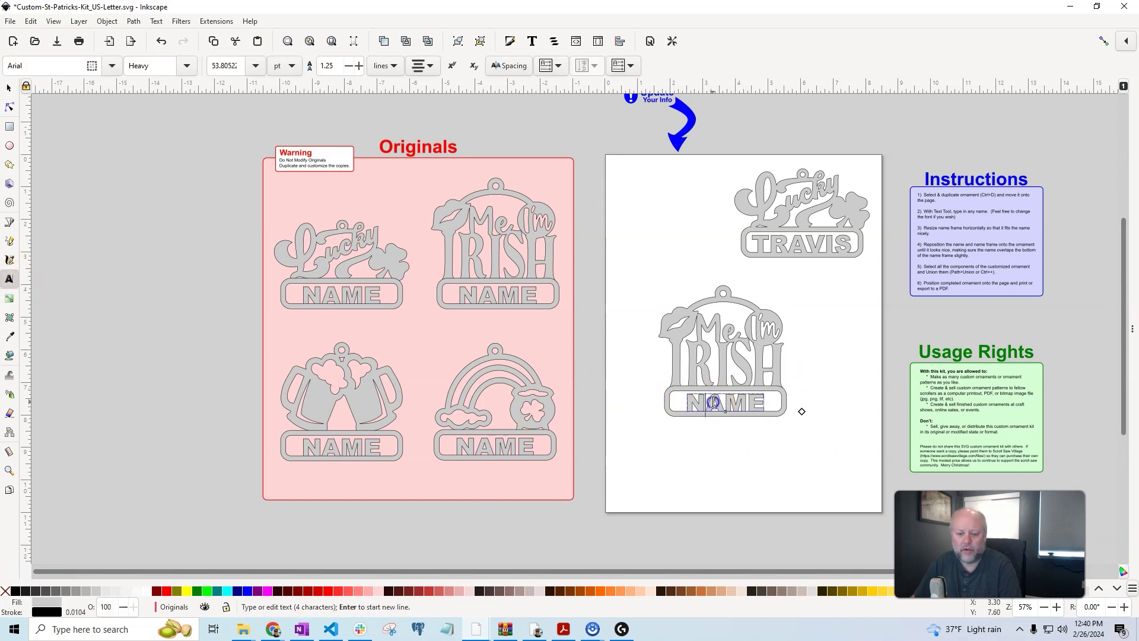
double_click(721, 405)
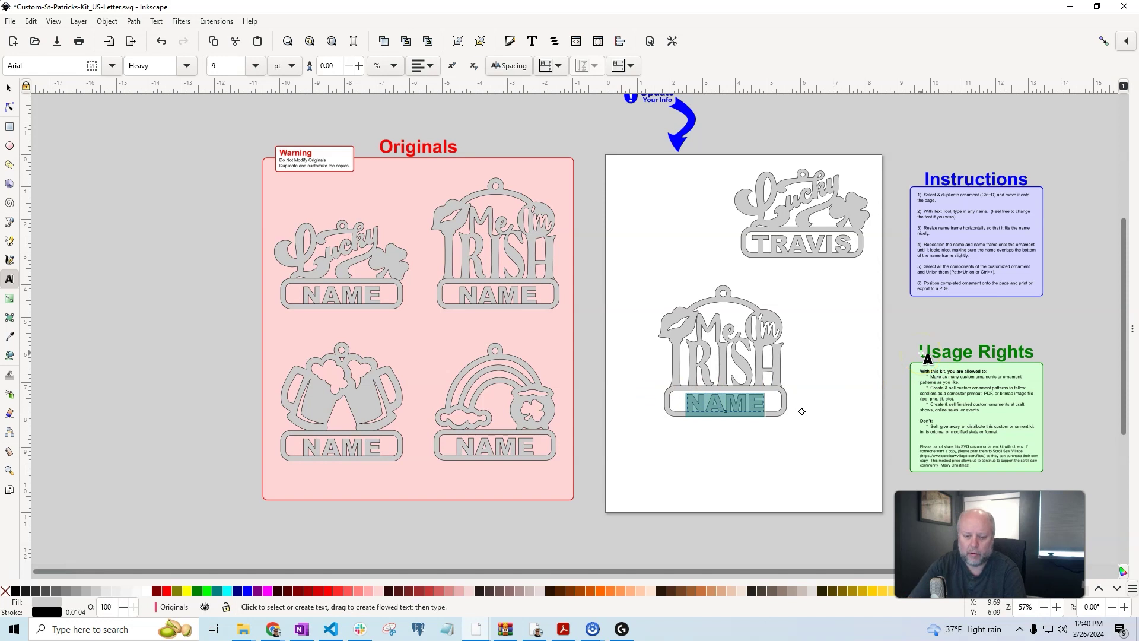
text(COLEEN)
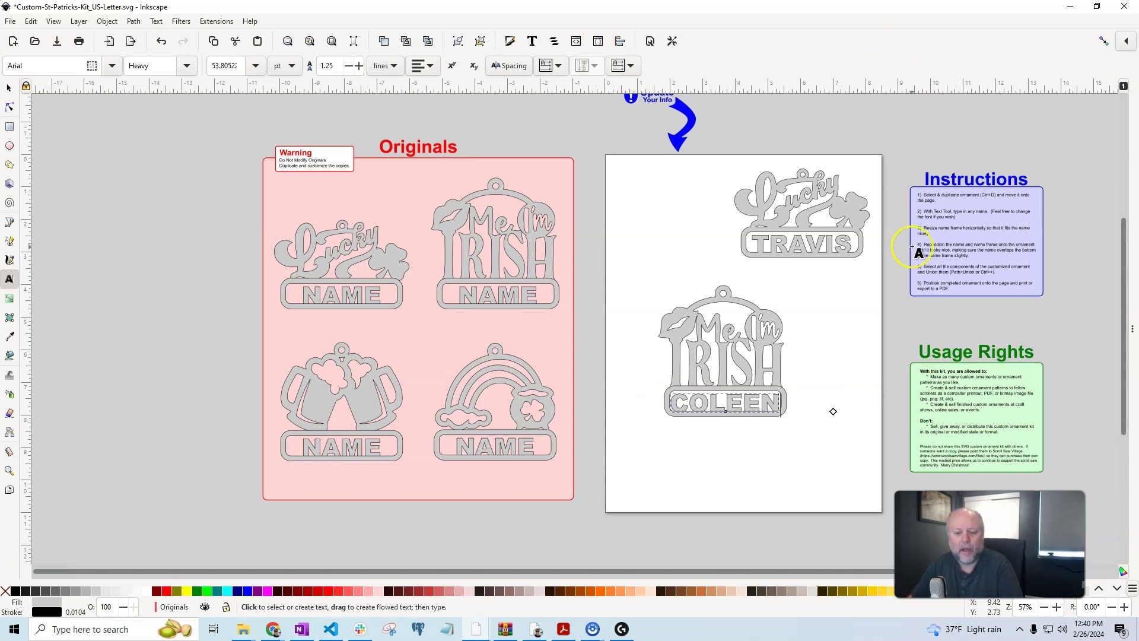
click(724, 399)
text(L)
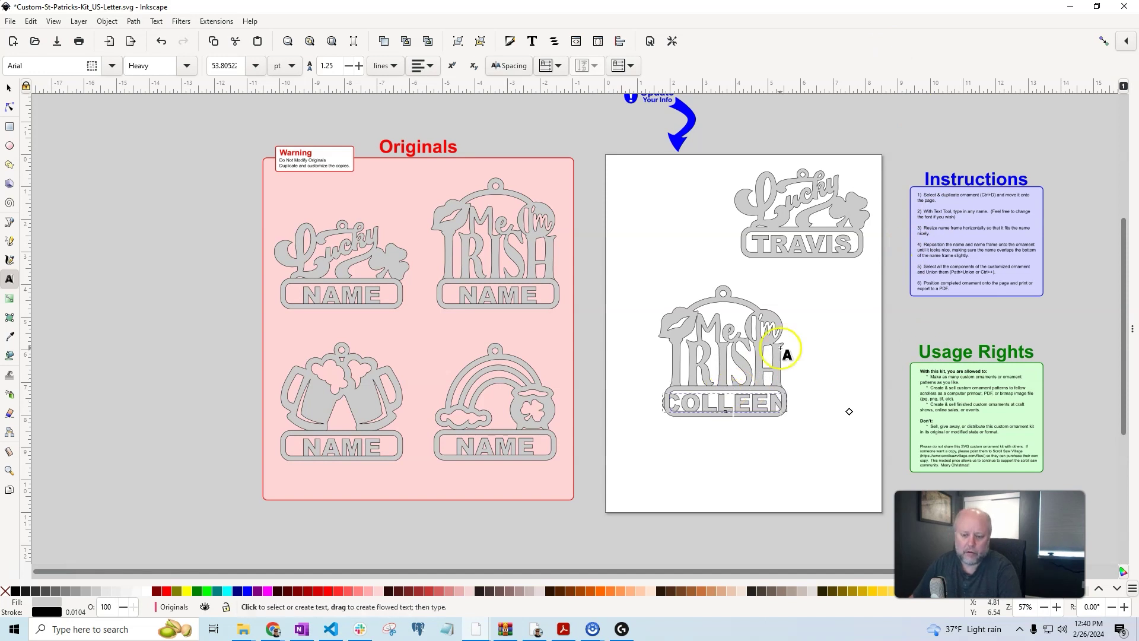
click(8, 89)
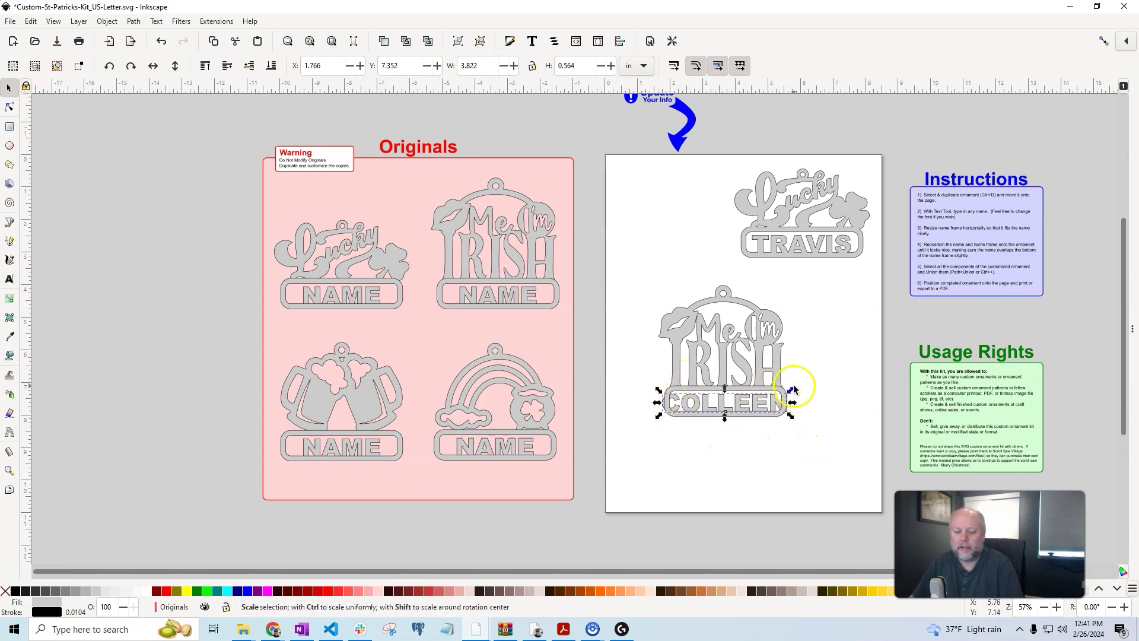
- Stretch the Irish ornament's name frame wider on both the left and right sides
scroll(775, 409, up, 3)
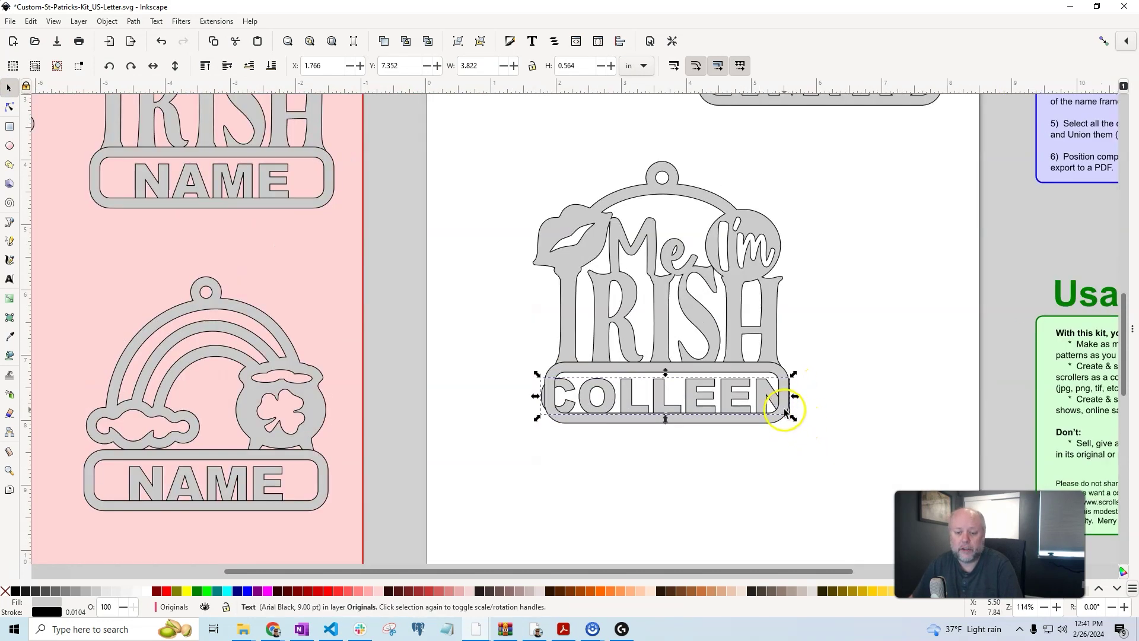
click(731, 355)
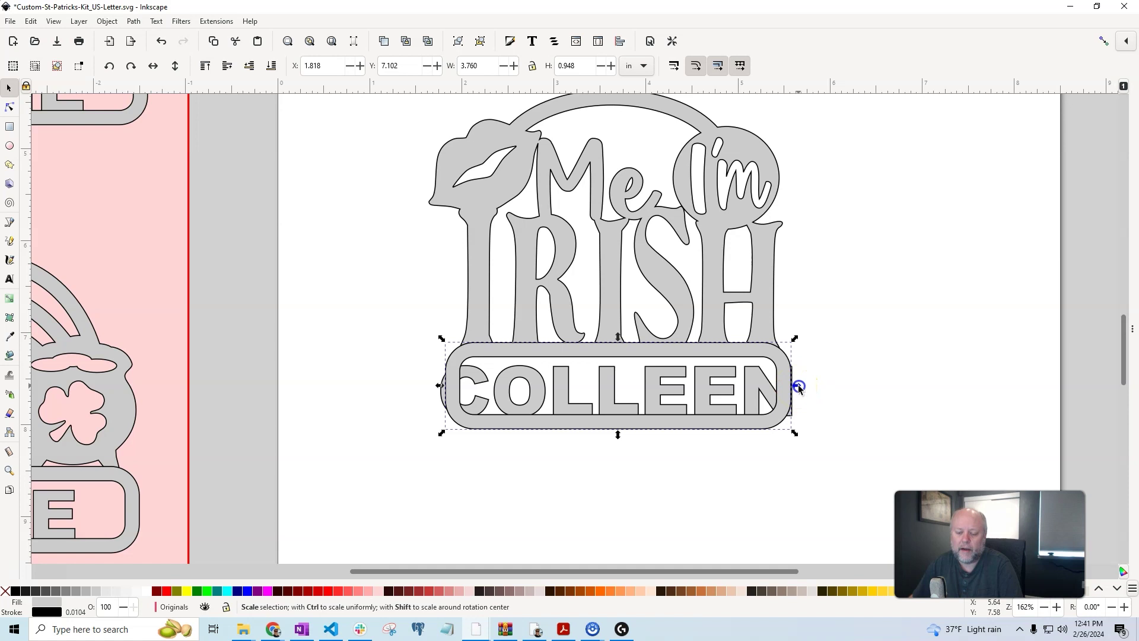
drag(798, 387, 833, 390)
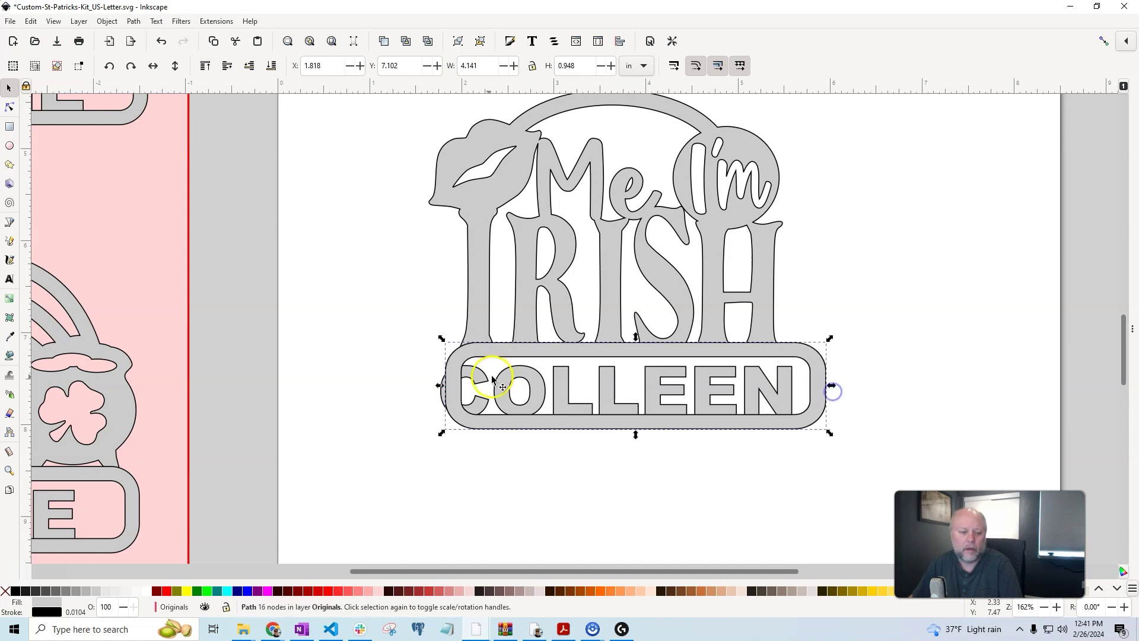
drag(439, 386, 404, 386)
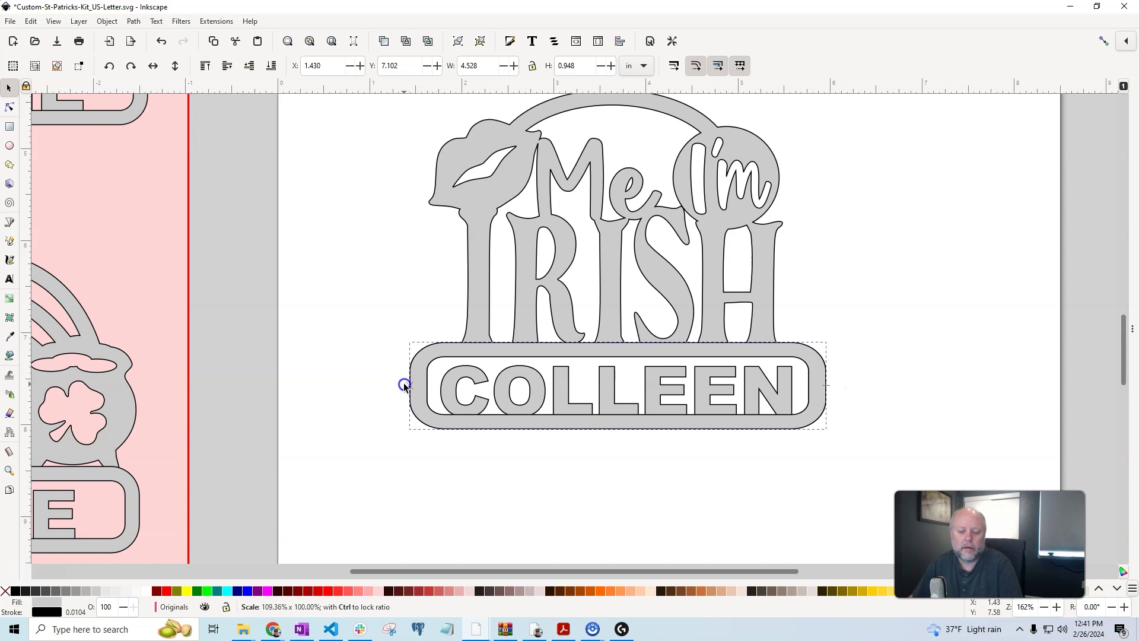
- Rubber-band select every part of the Irish ornament
click(924, 311)
scroll(918, 347, down, 2)
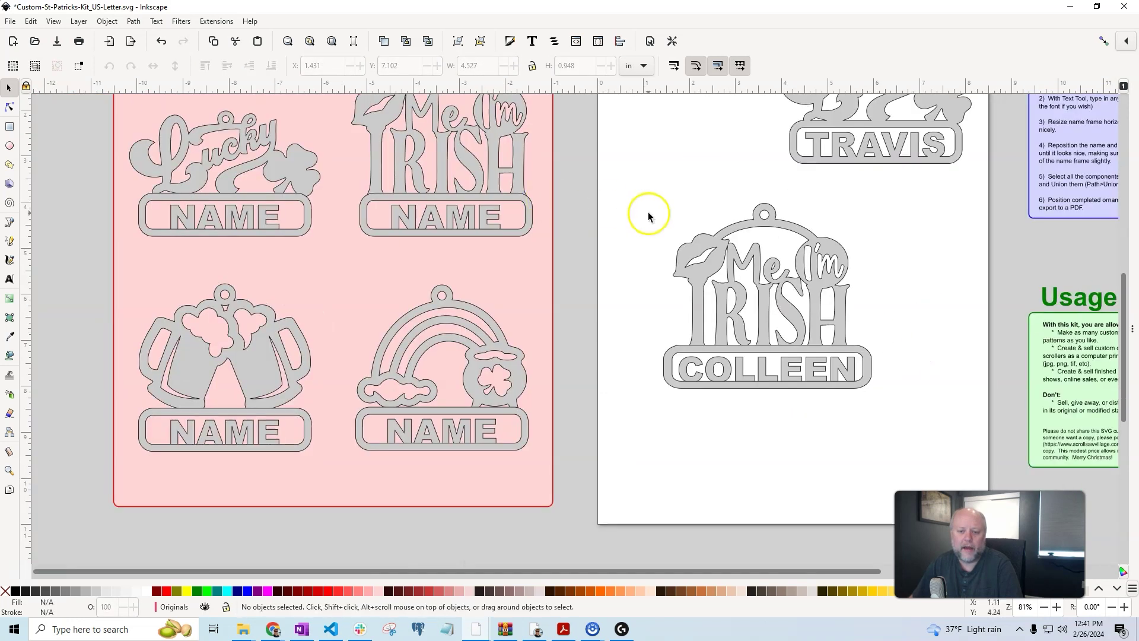
drag(643, 197, 935, 423)
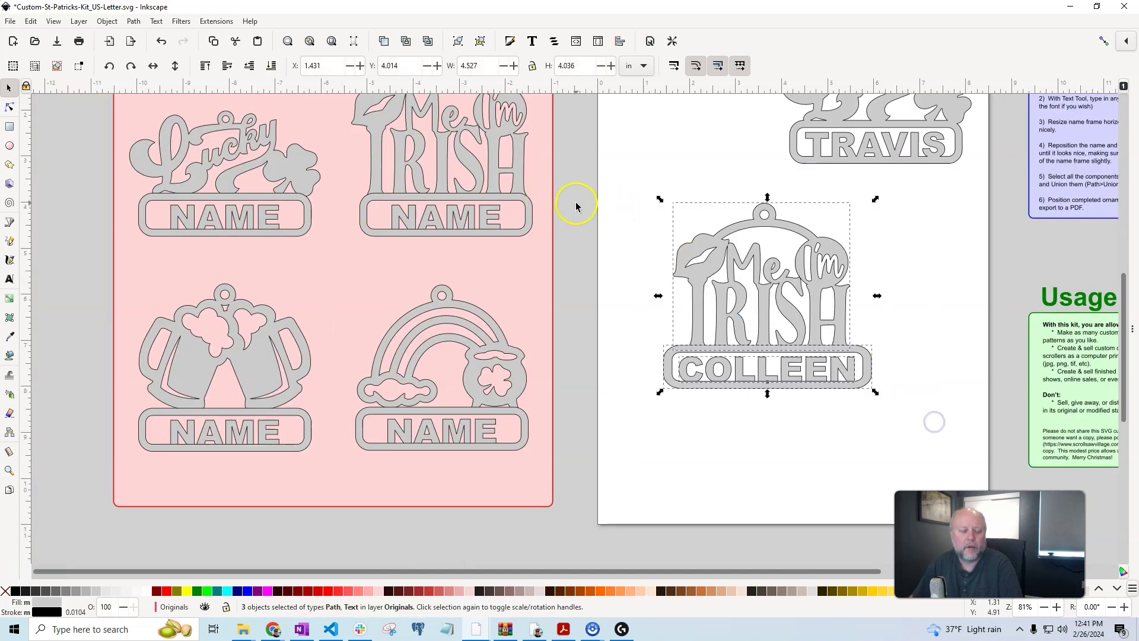
click(134, 23)
- Union the Irish ornament and line it up with the Lucky ornament along the page top
click(143, 82)
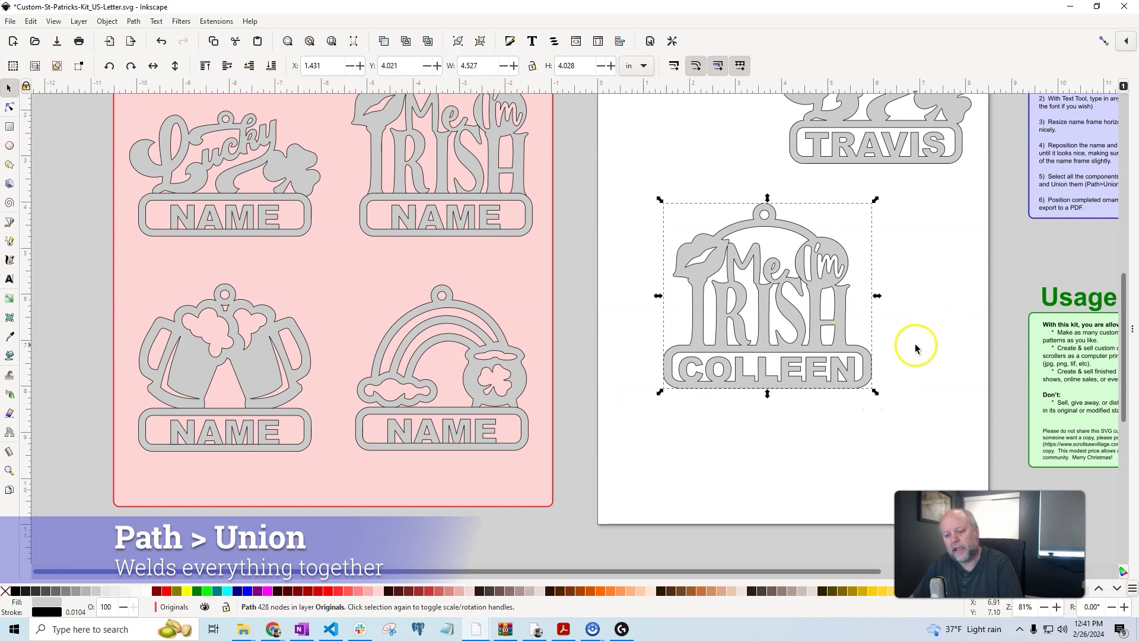
scroll(913, 343, up, 4)
drag(778, 405, 702, 237)
drag(842, 209, 861, 208)
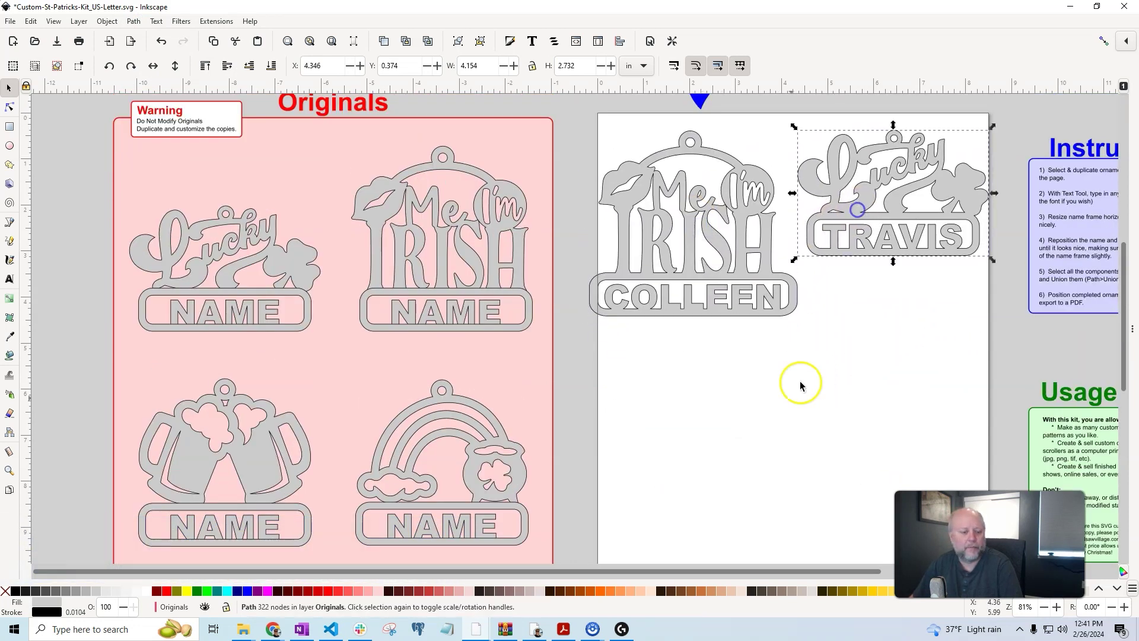
- Copy the original beer-mug ornament and paste it onto the page below the Irish one
scroll(756, 419, down, 2)
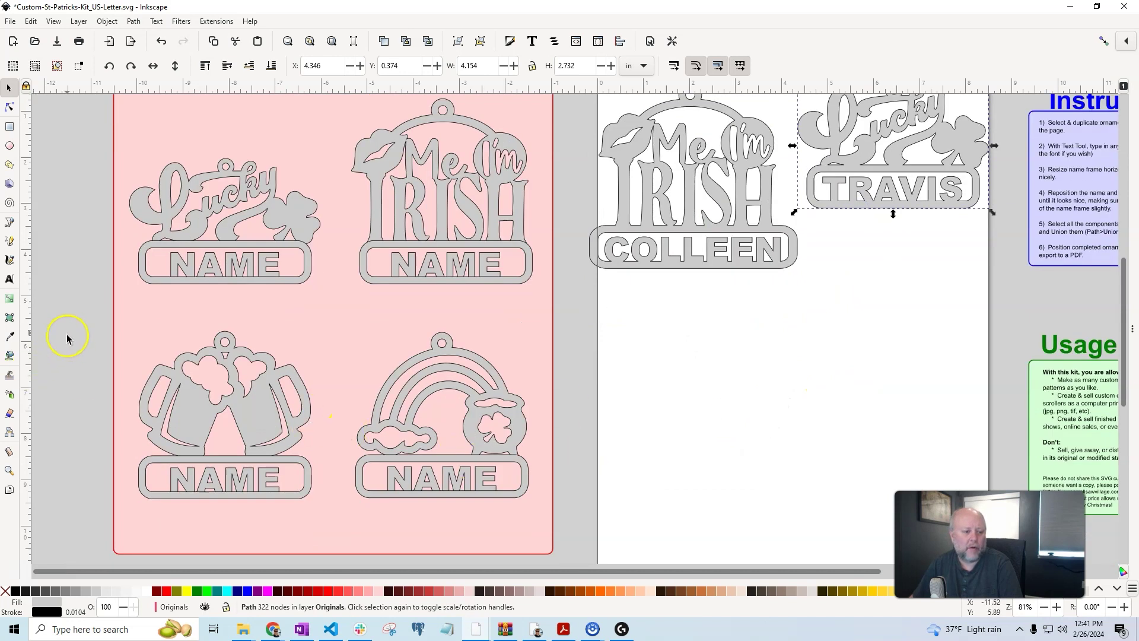
drag(76, 306, 374, 540)
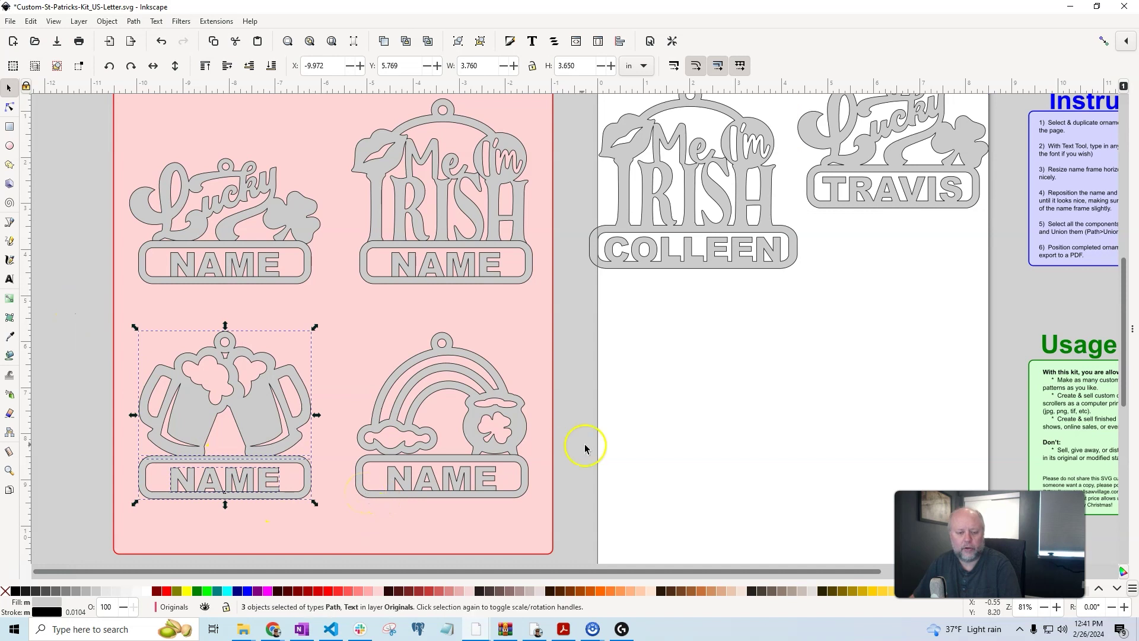
key(ctrl+c)
click(751, 362)
key(ctrl+v)
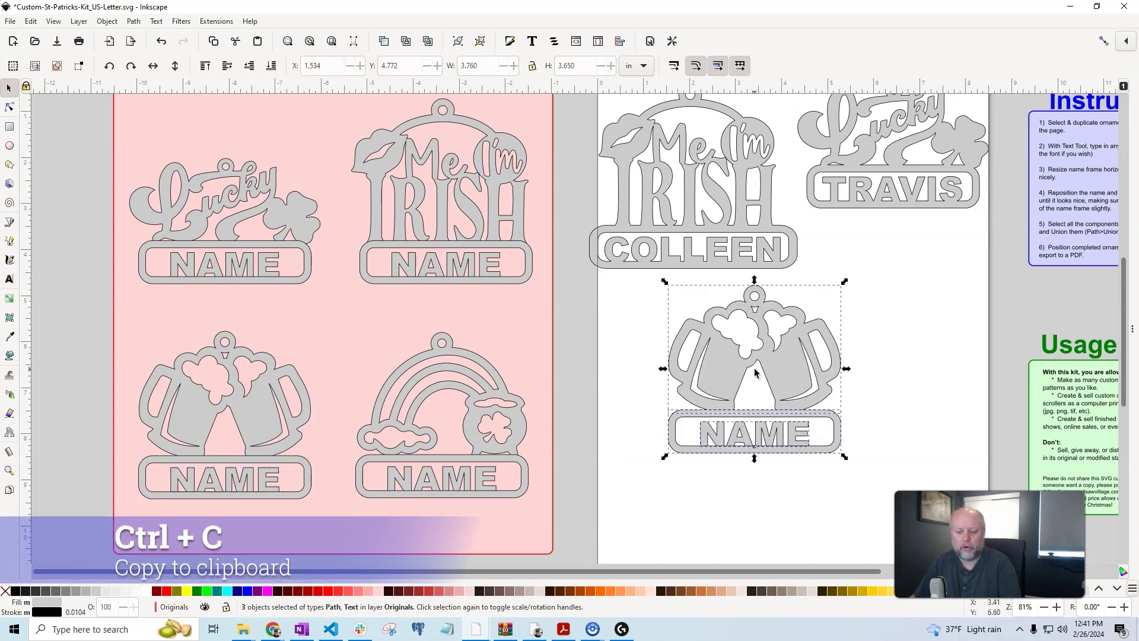
drag(755, 373, 805, 426)
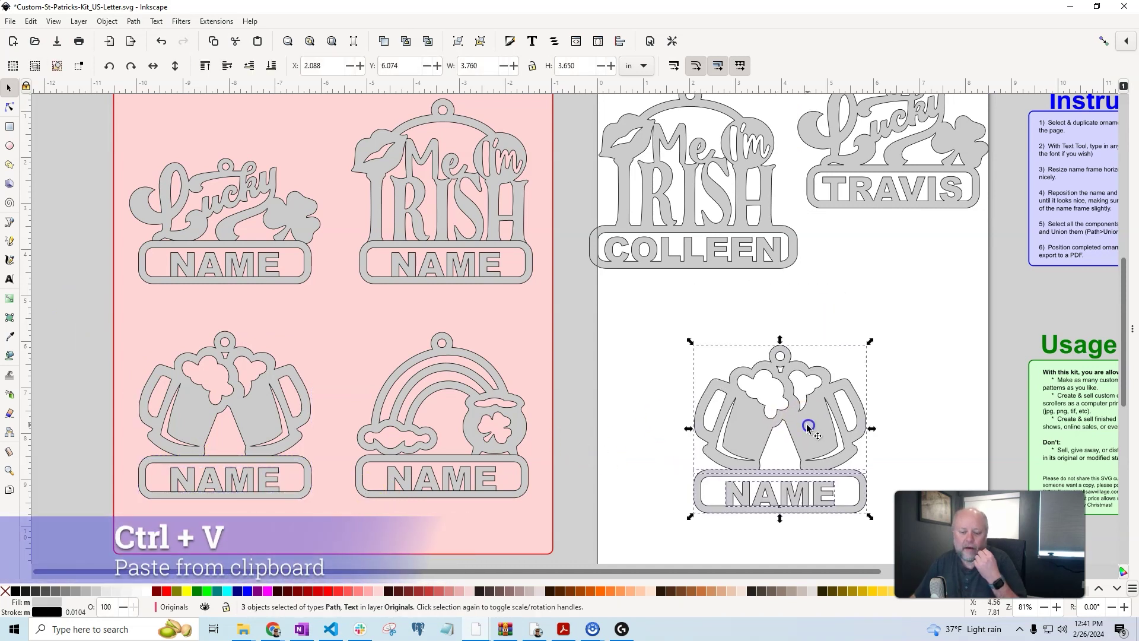
scroll(875, 272, down, 6)
scroll(875, 272, right, 2)
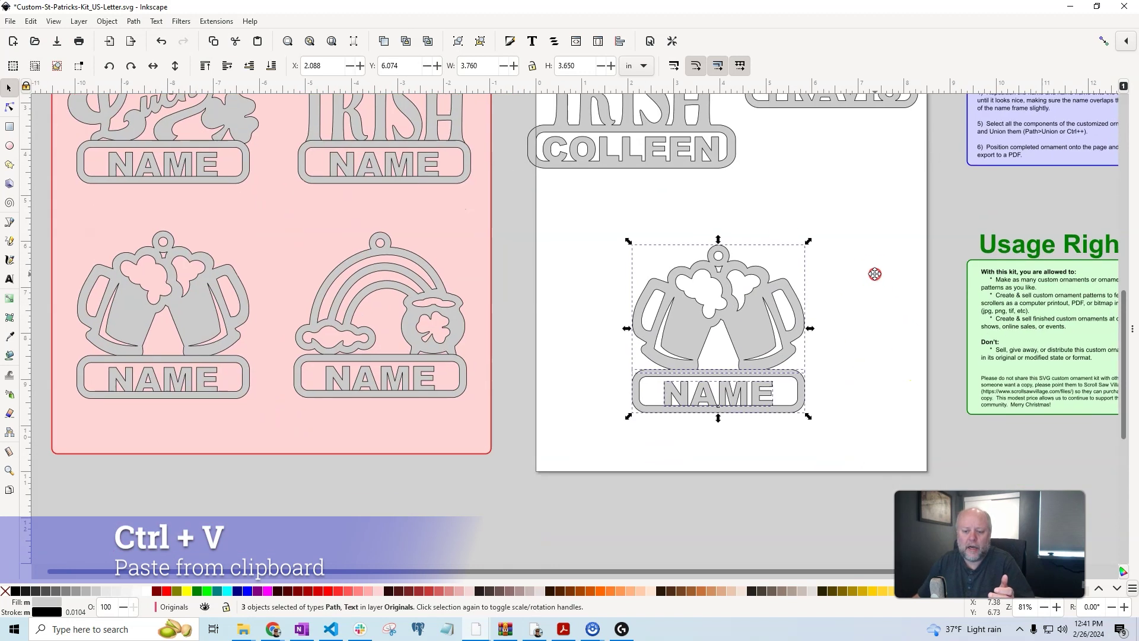
scroll(765, 370, up, 3)
scroll(742, 415, right, 3)
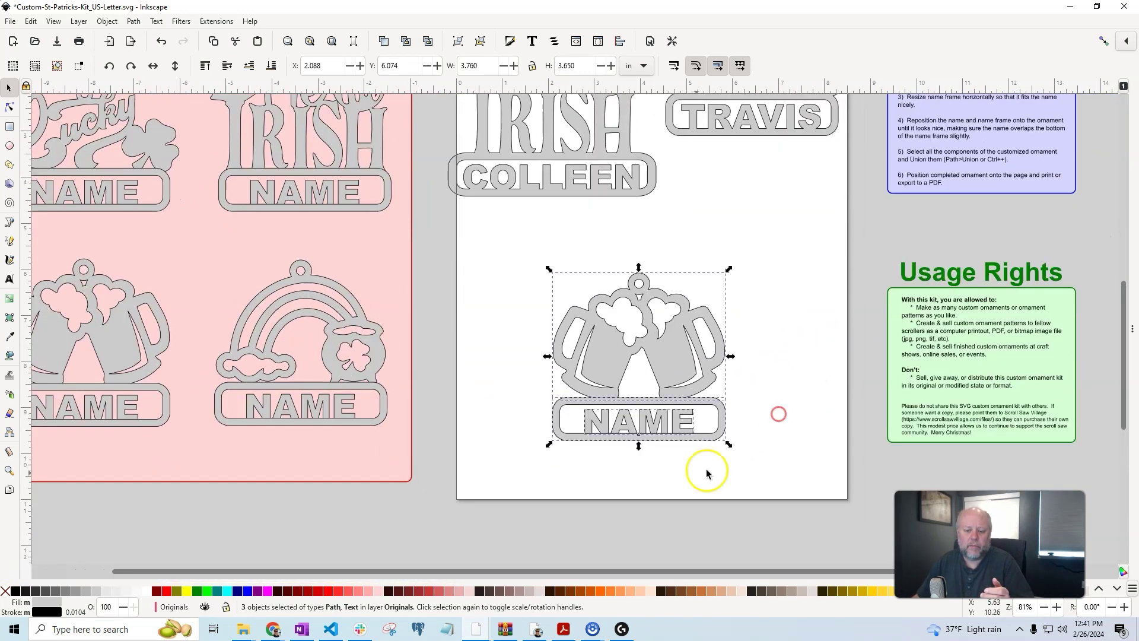
- Replace NAME on the beer-mug copy with a new first name and select the text
click(798, 346)
double_click(636, 418)
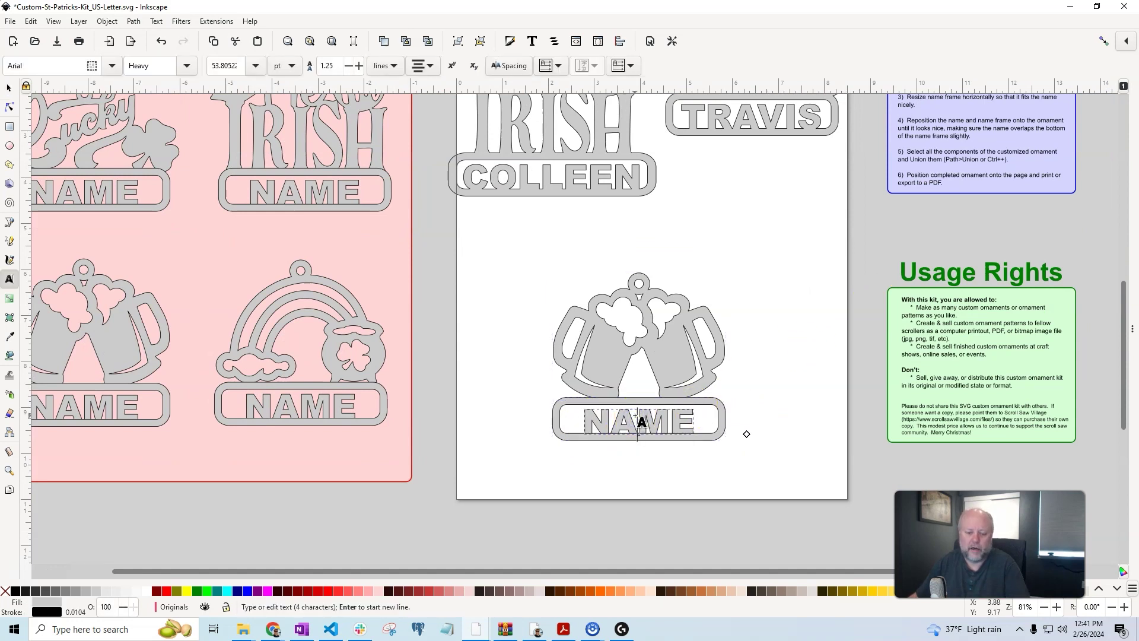
key(ctrl+a)
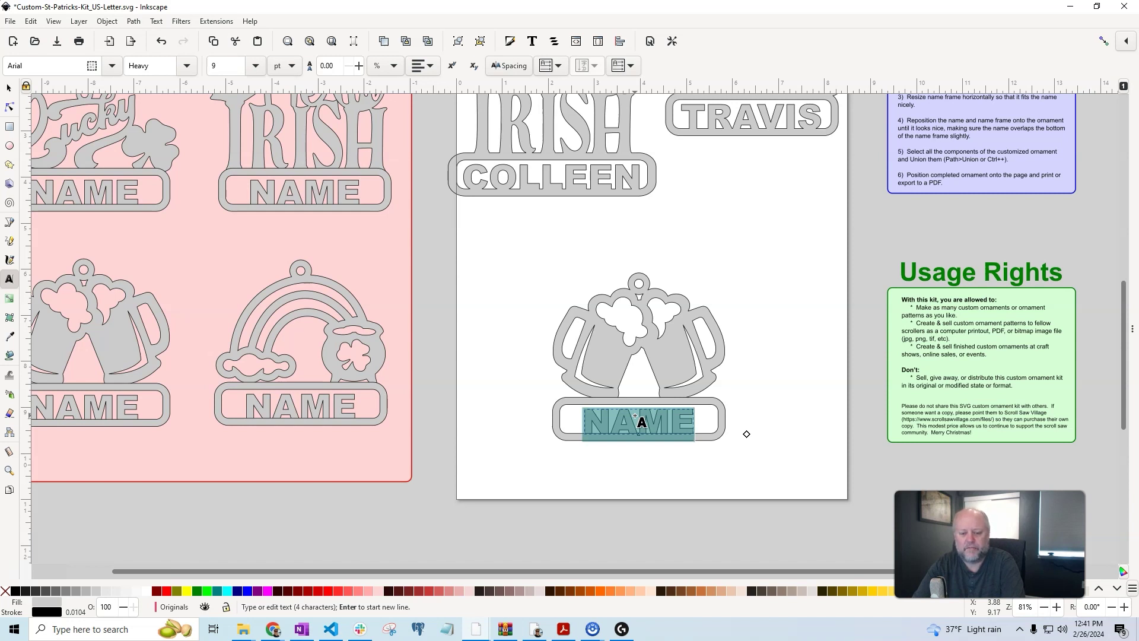
text(DAVID)
click(642, 420)
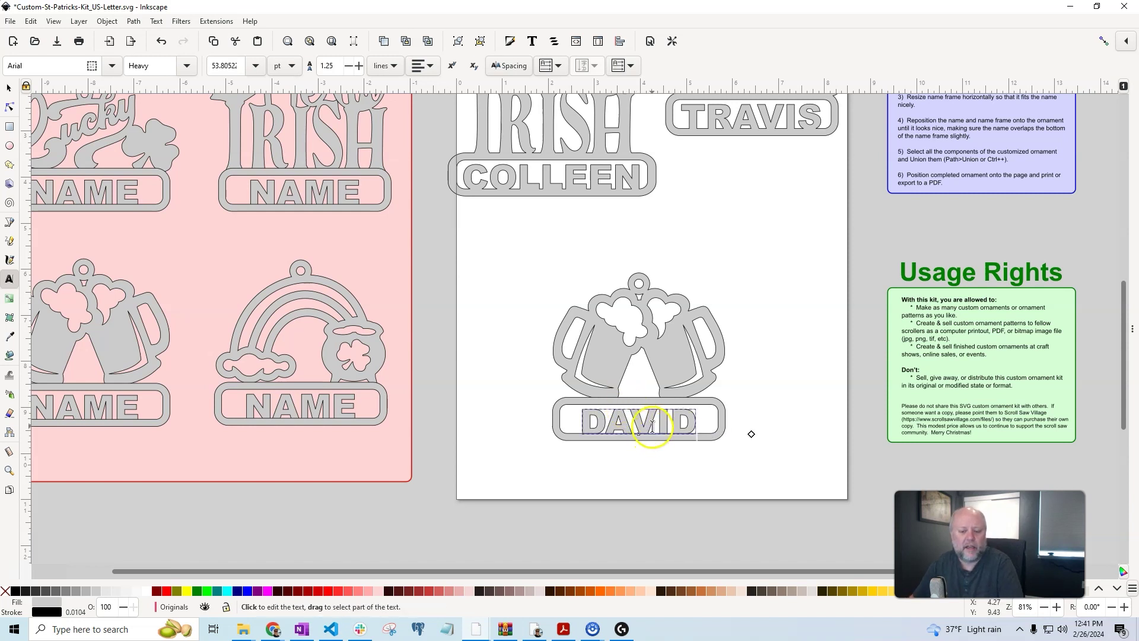
key(ctrl+a)
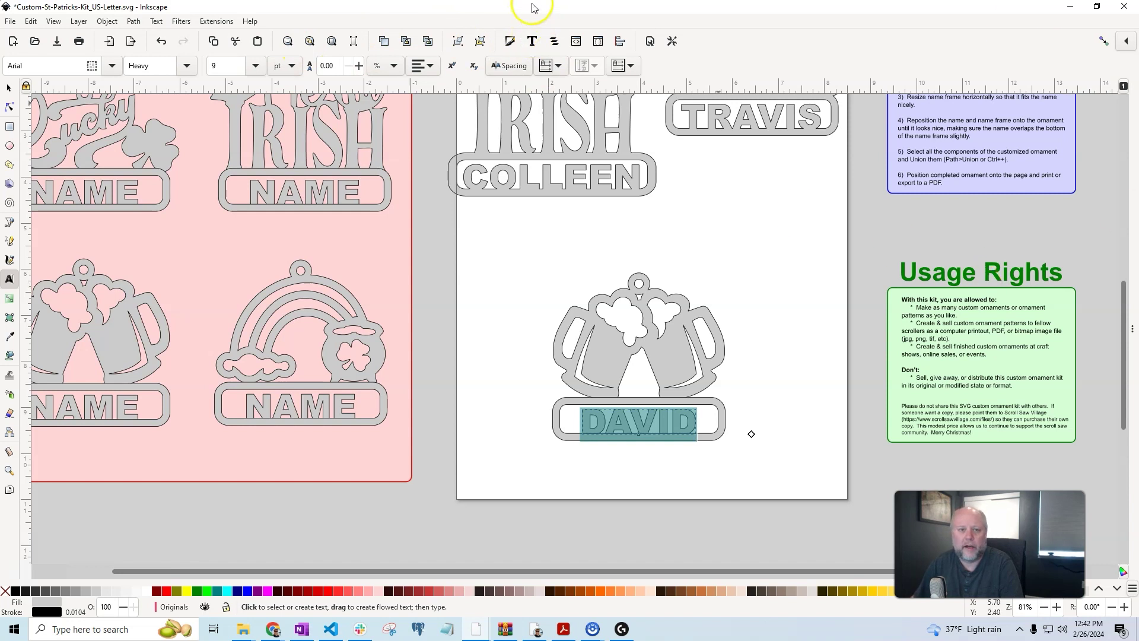
- Apply the Cooper Black font to the beer-mug ornament's name through the Text and Font dialog
click(534, 41)
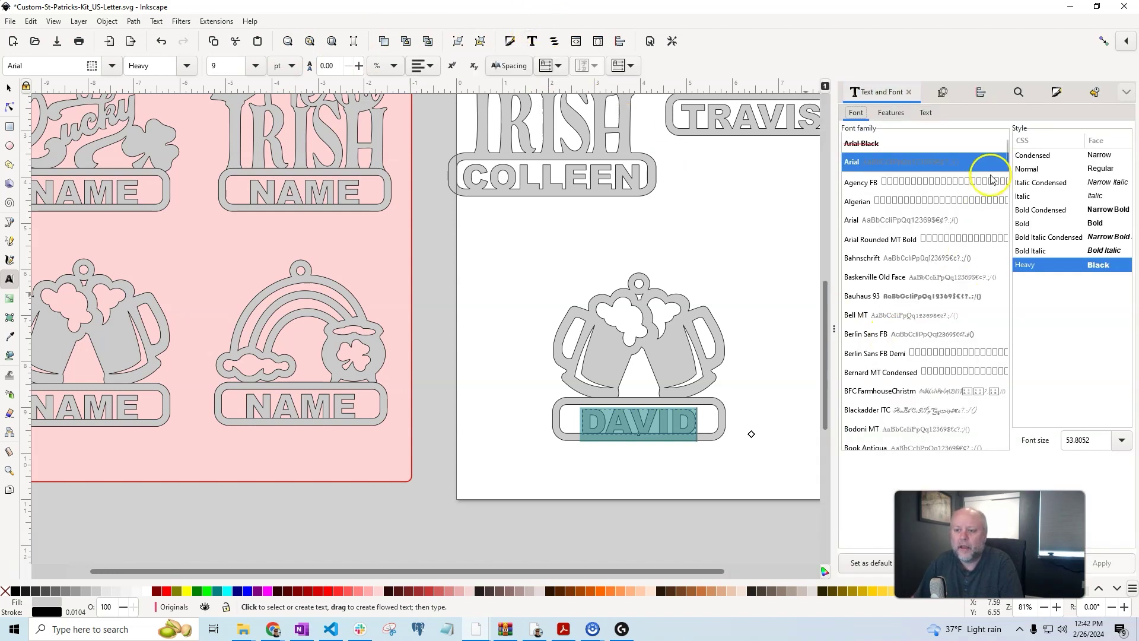
scroll(941, 318, down, 6)
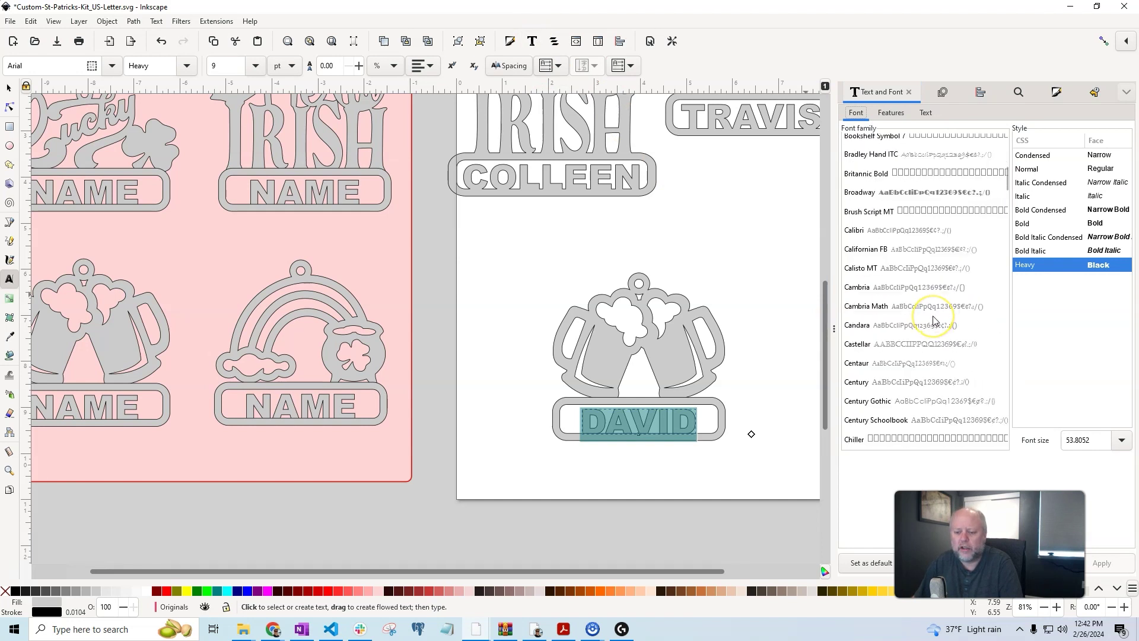
scroll(934, 326, down, 2)
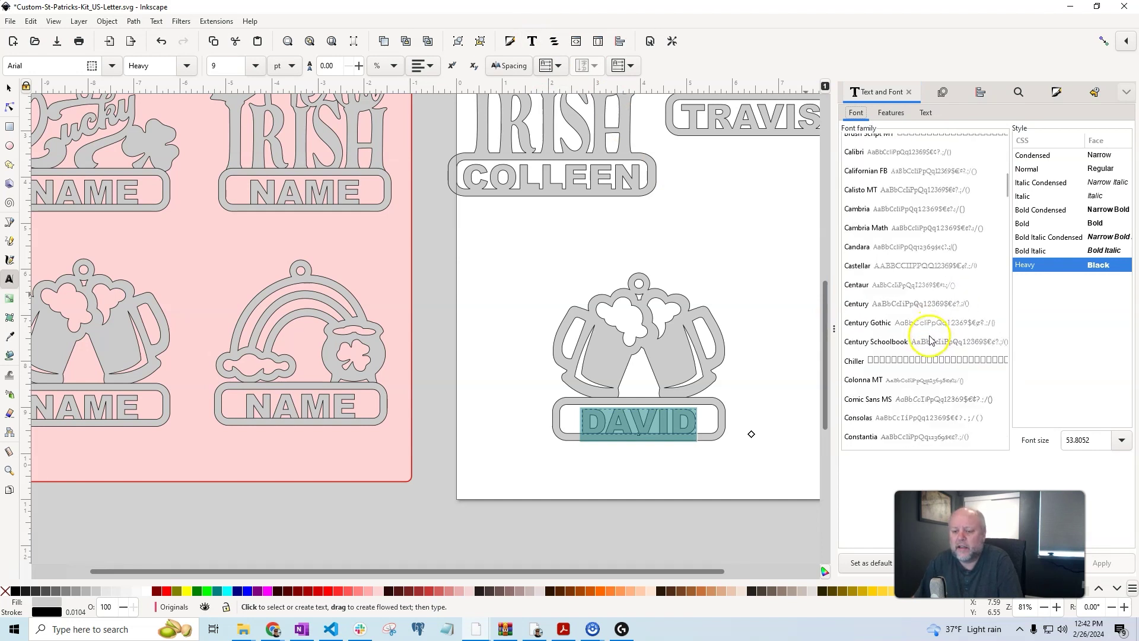
scroll(930, 340, down, 4)
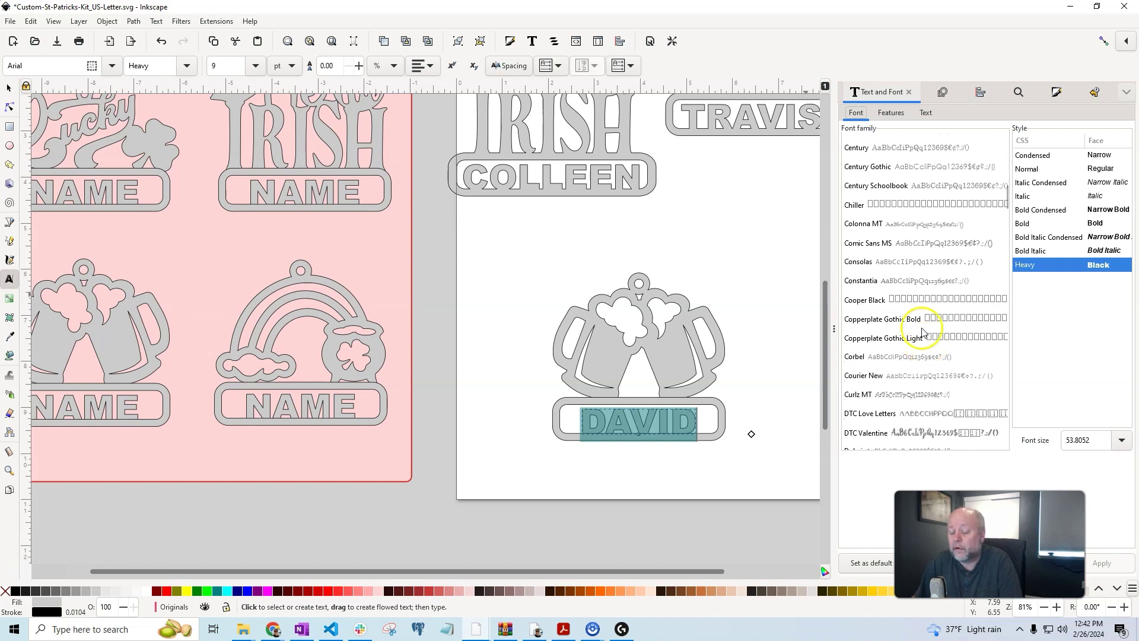
click(853, 300)
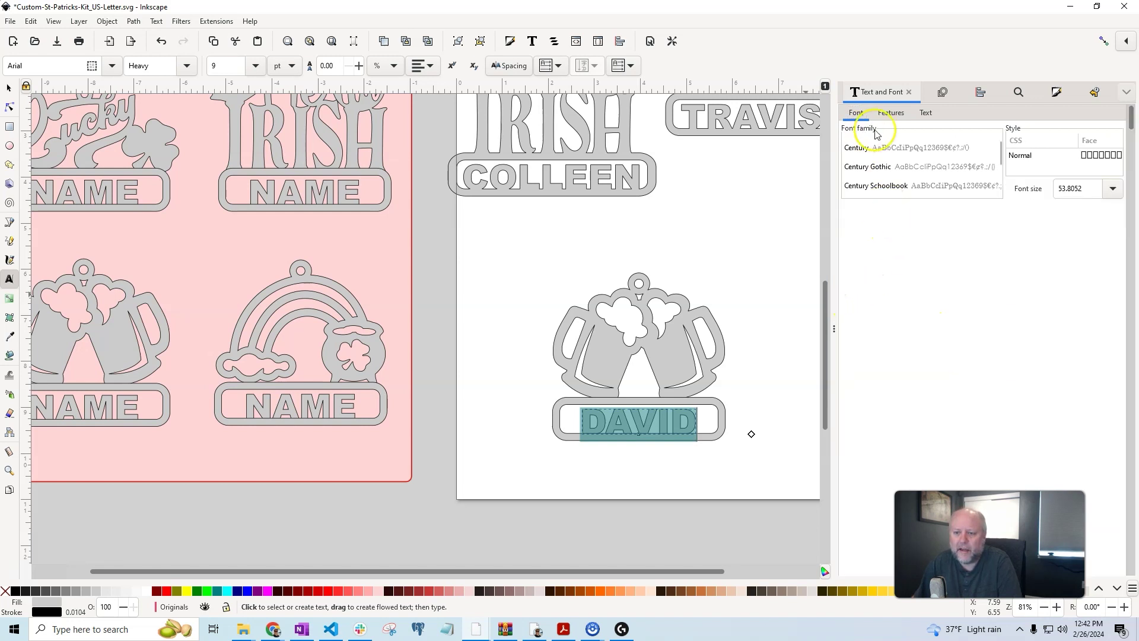
click(643, 449)
triple_click(685, 426)
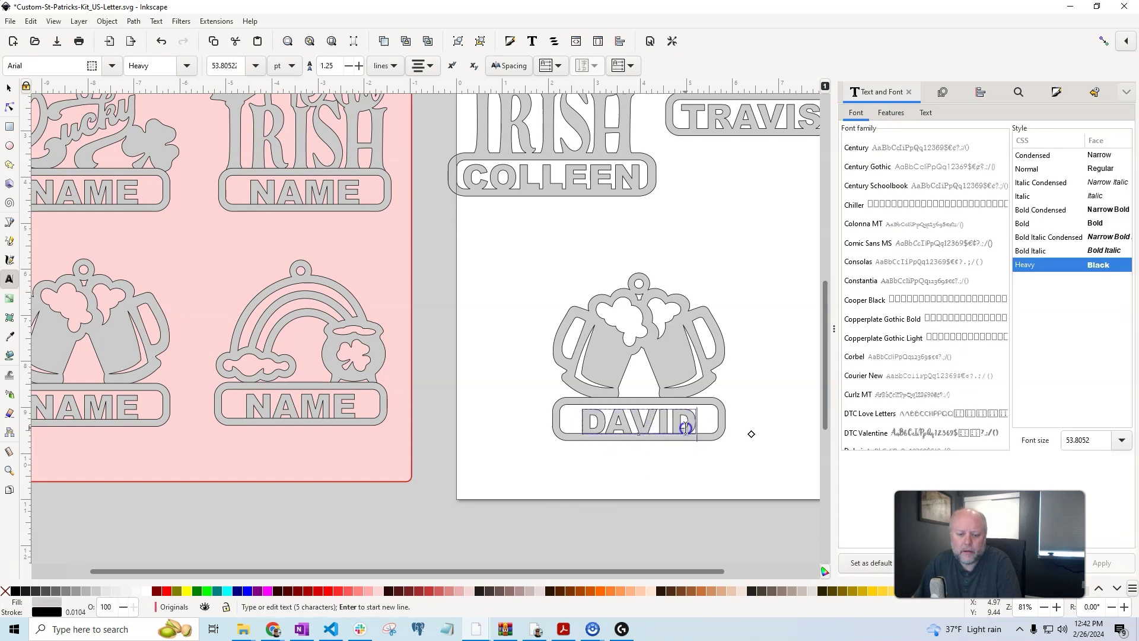
click(863, 299)
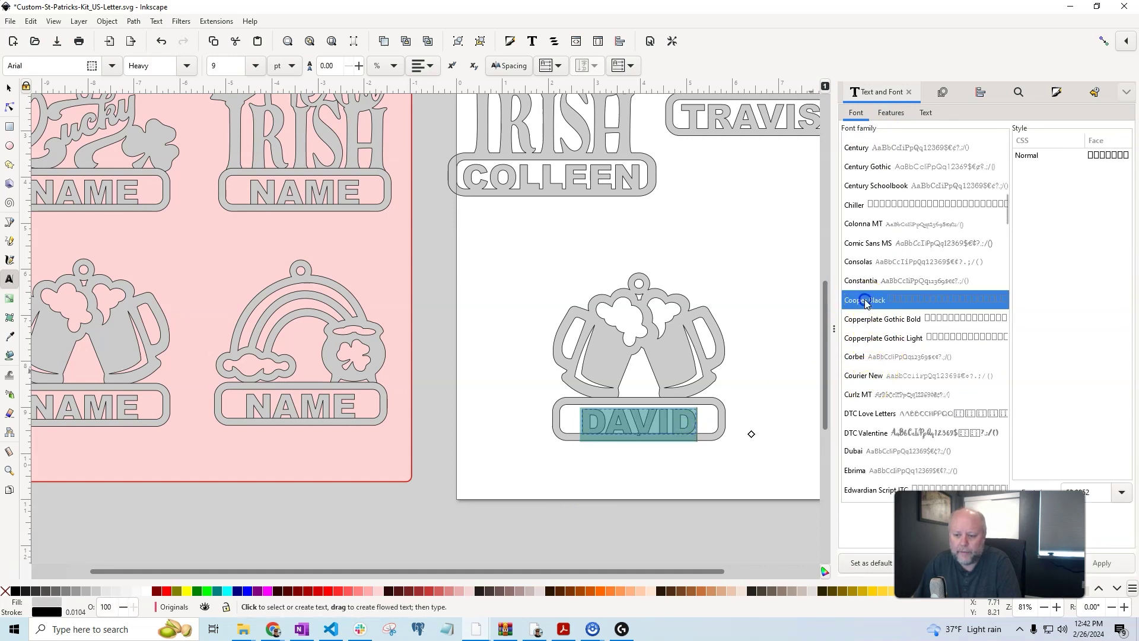
click(1101, 563)
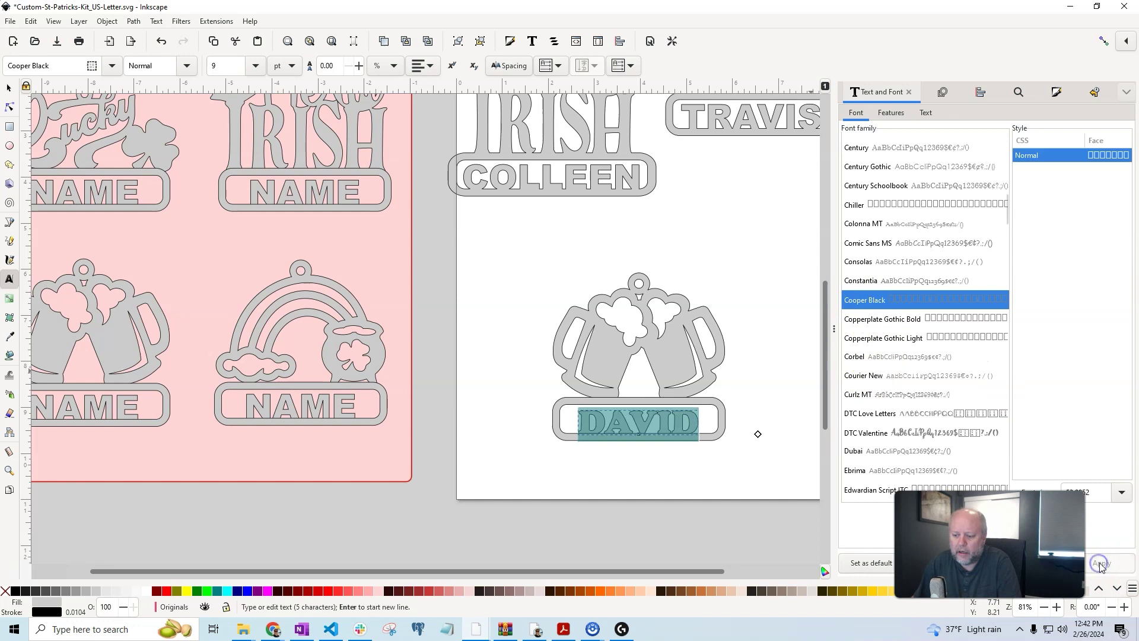
- Change the name's font family to Flower Glory and apply it
scroll(635, 435, up, 3)
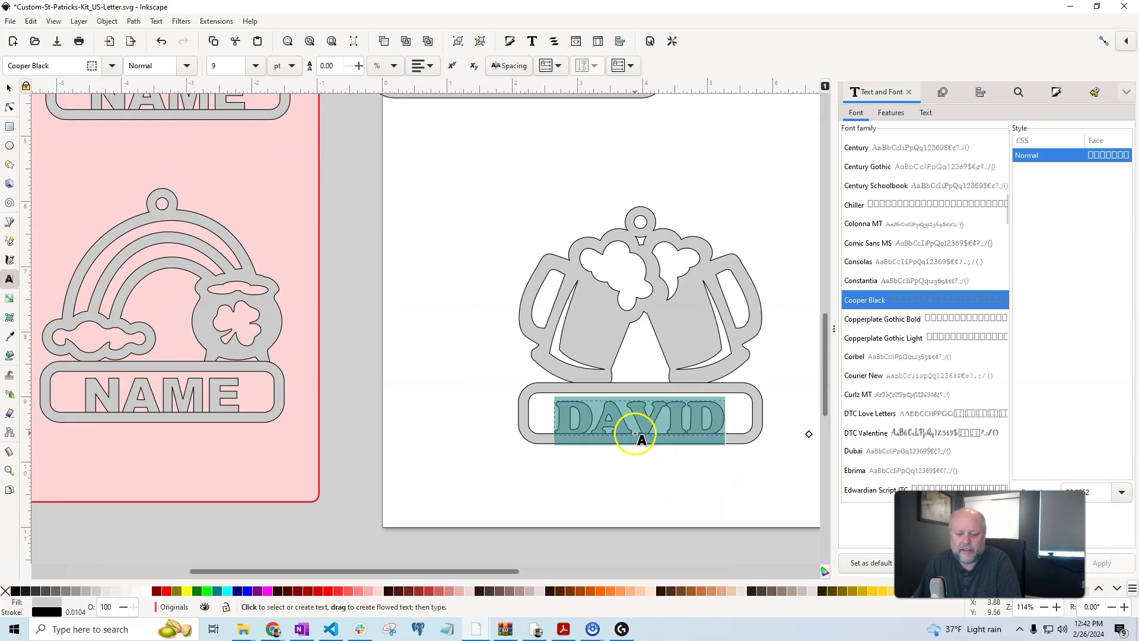
scroll(635, 434, down, 2)
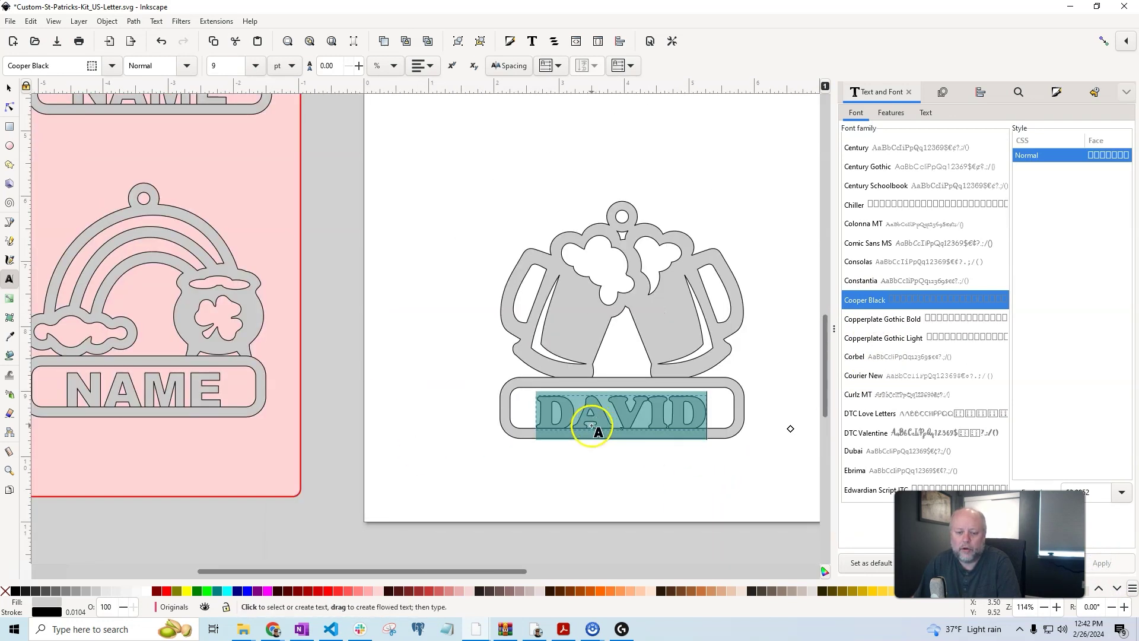
scroll(929, 379, down, 3)
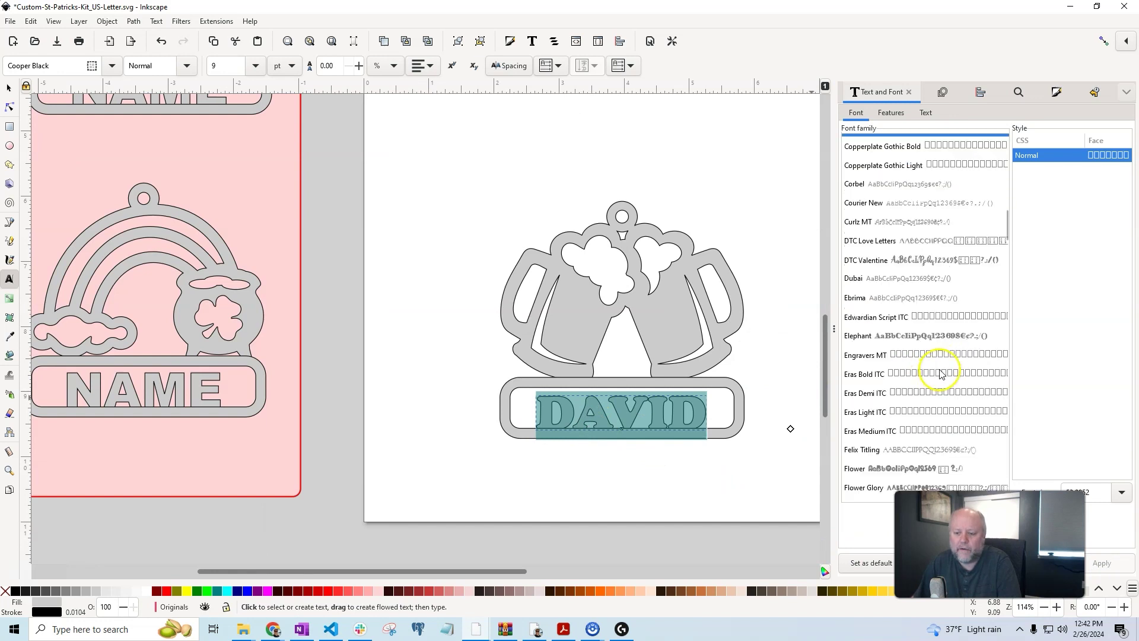
scroll(913, 376, down, 8)
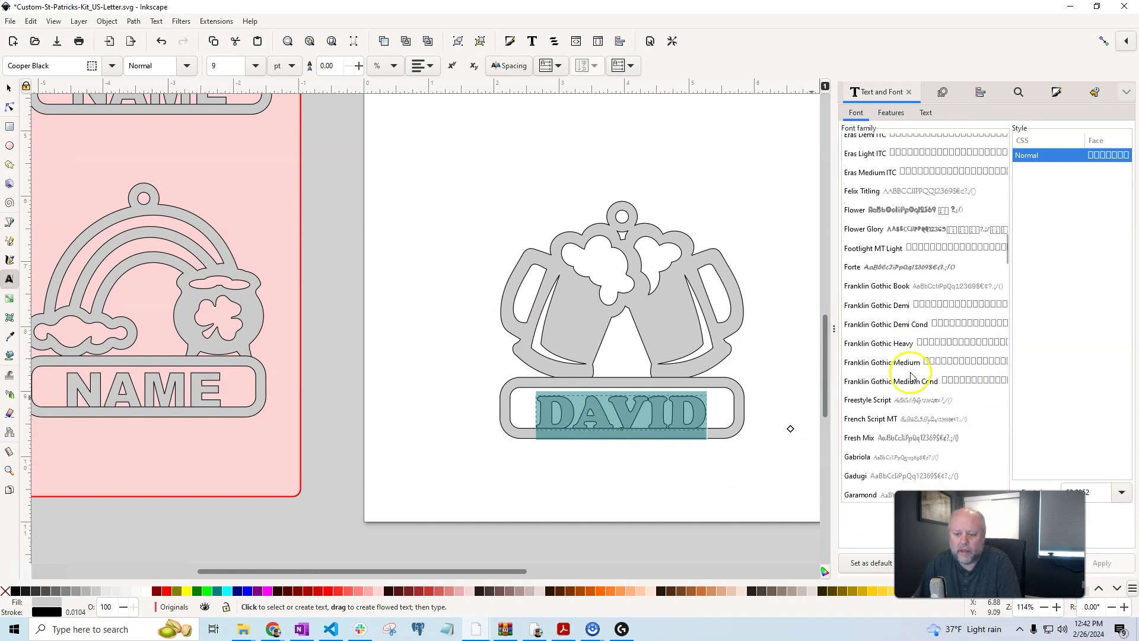
scroll(912, 386, down, 5)
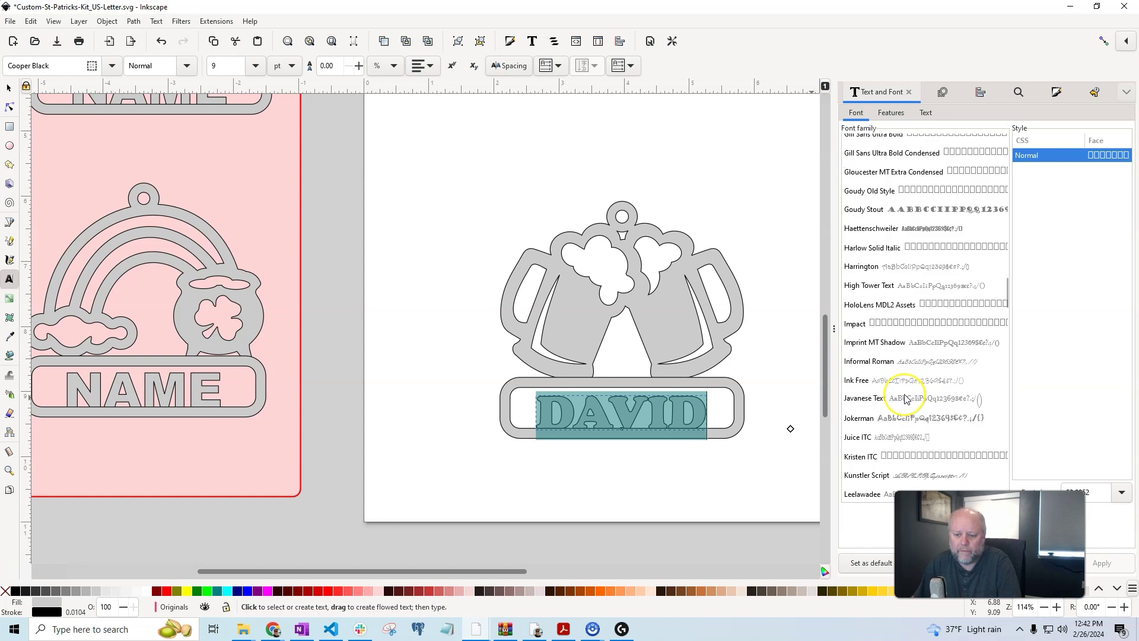
scroll(906, 399, up, 2)
scroll(904, 399, down, 1)
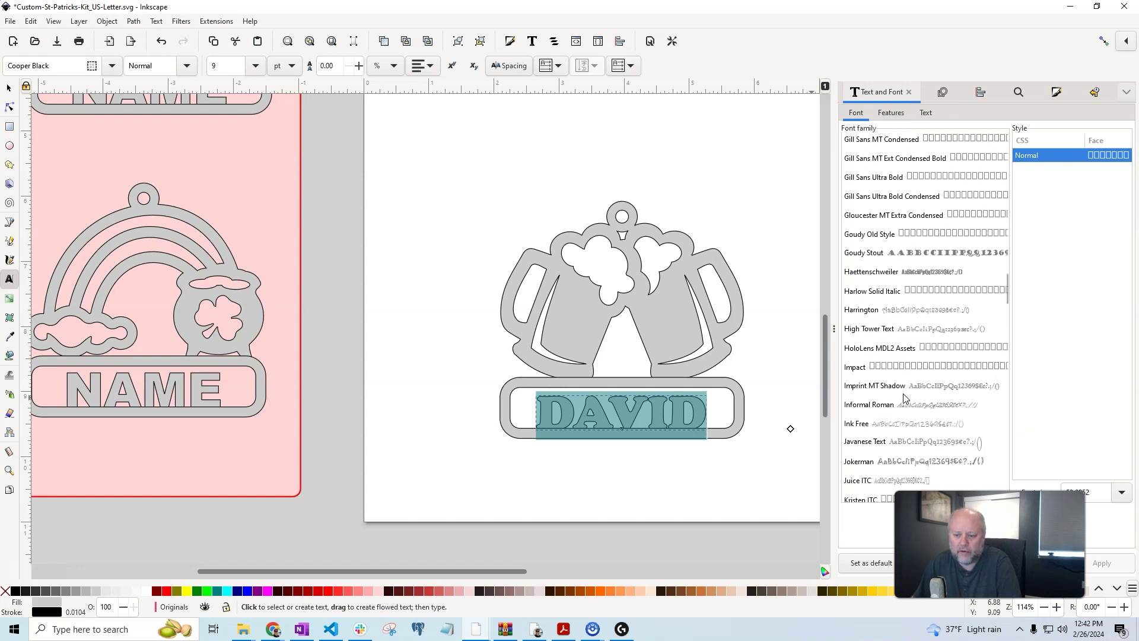
scroll(904, 399, up, 7)
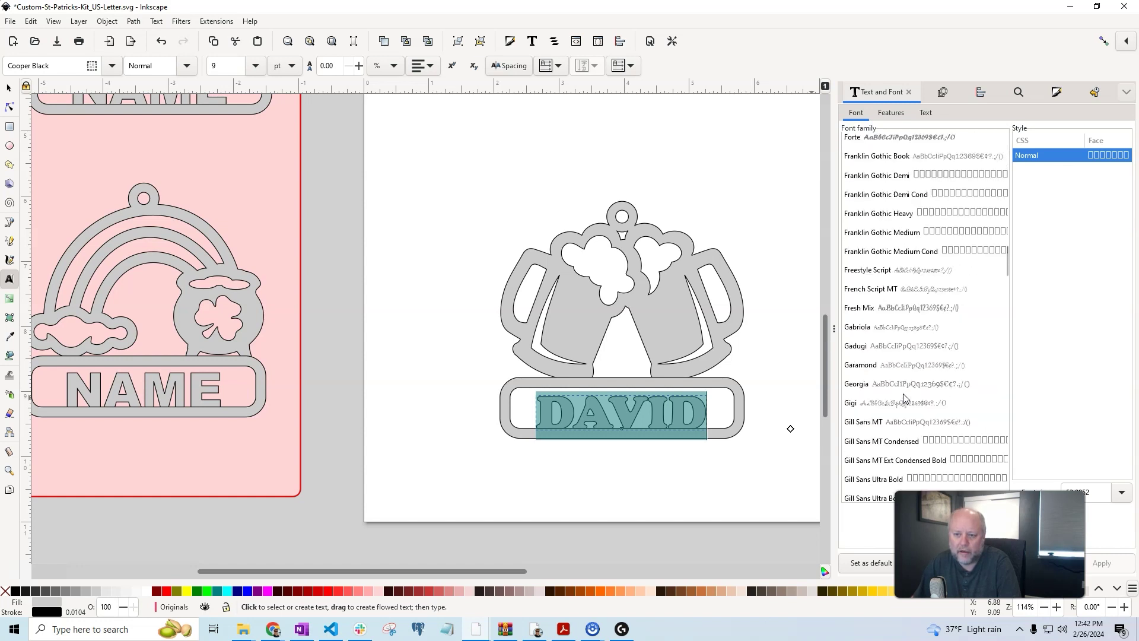
click(873, 186)
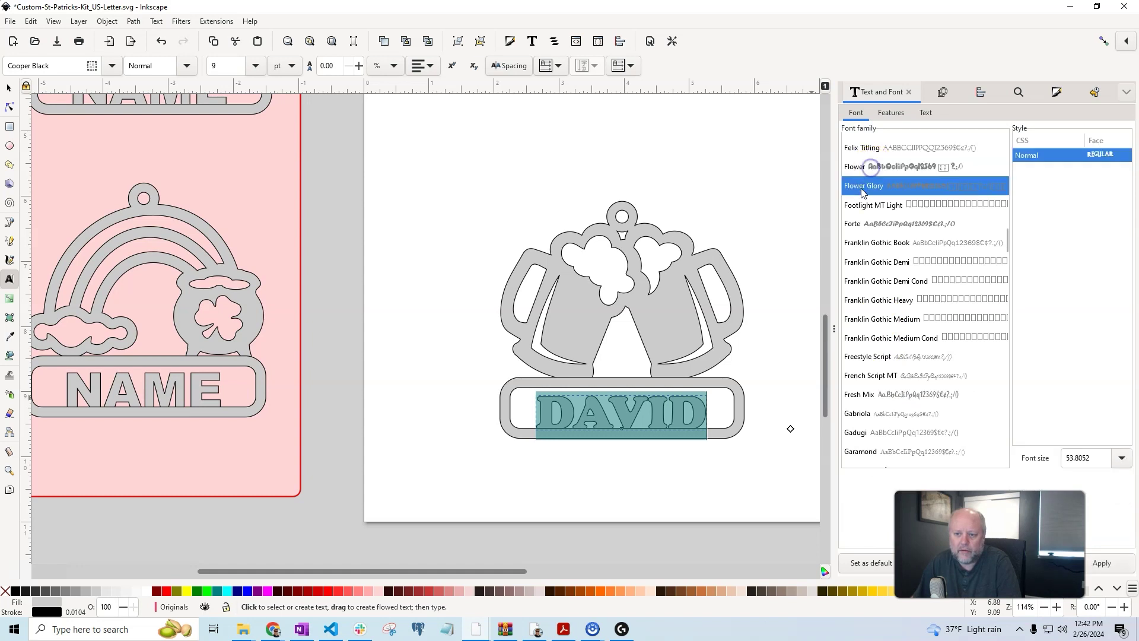
click(1103, 561)
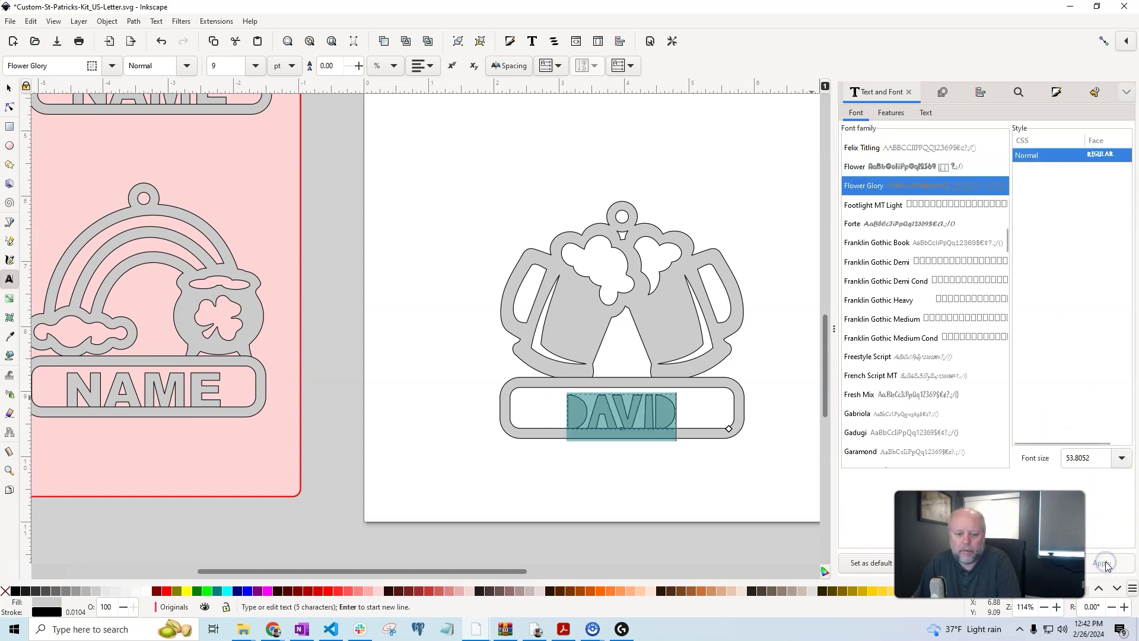
- Stretch the DAVID text horizontally to fill the mug ornament's name plate
click(9, 88)
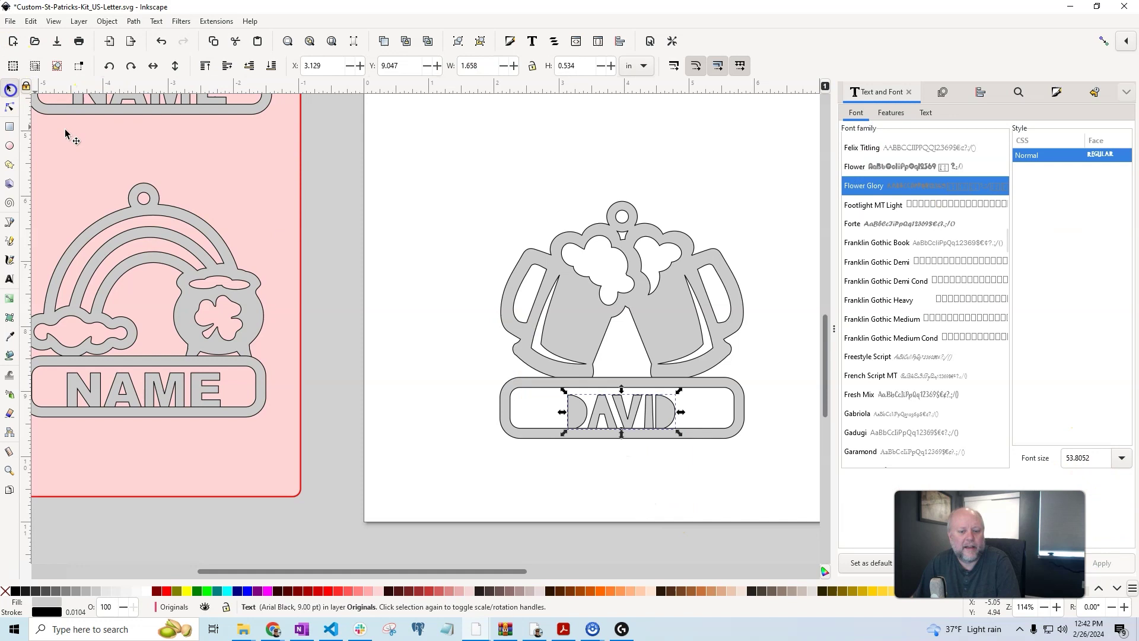
drag(682, 415, 725, 420)
drag(564, 413, 526, 411)
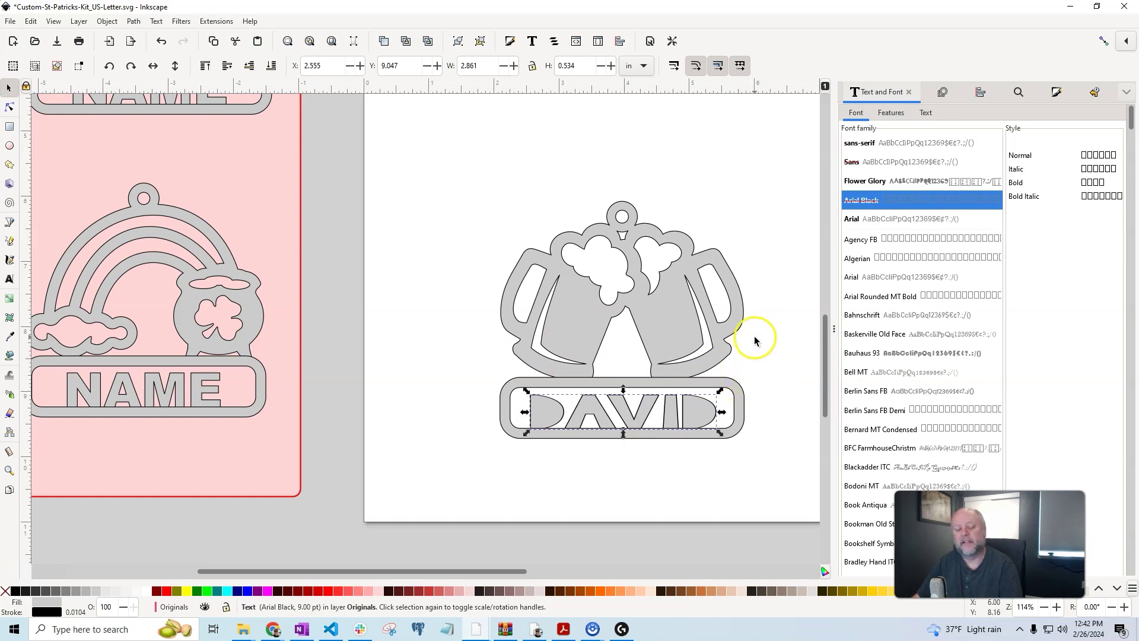
- Union the DAVID text and the beer-mug ornament into one shape
drag(437, 158, 801, 486)
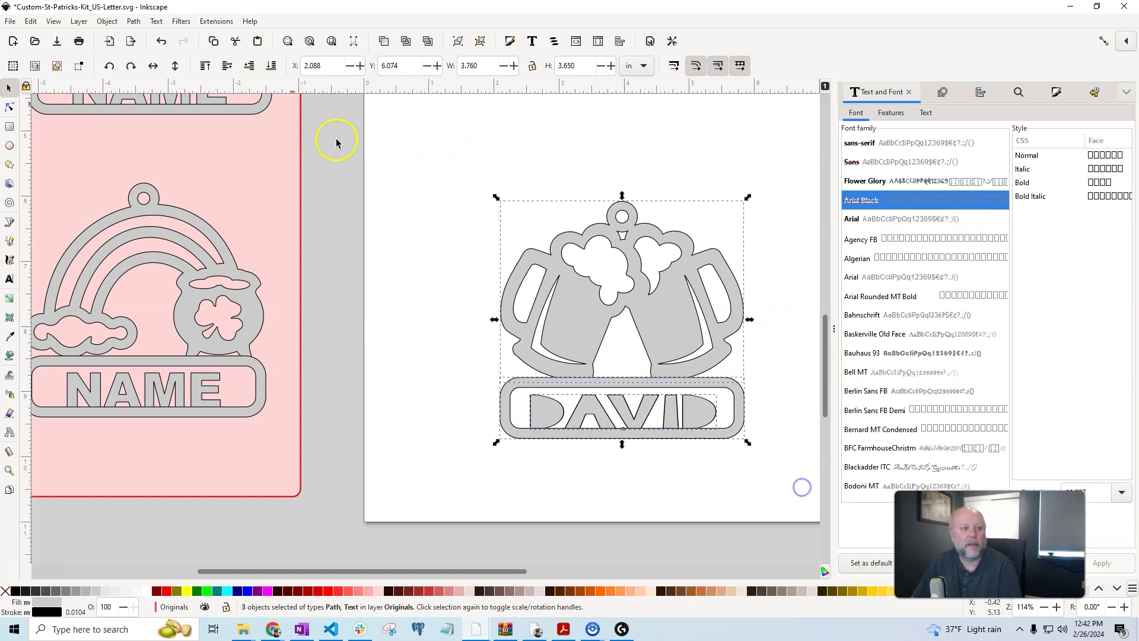
click(134, 21)
click(150, 81)
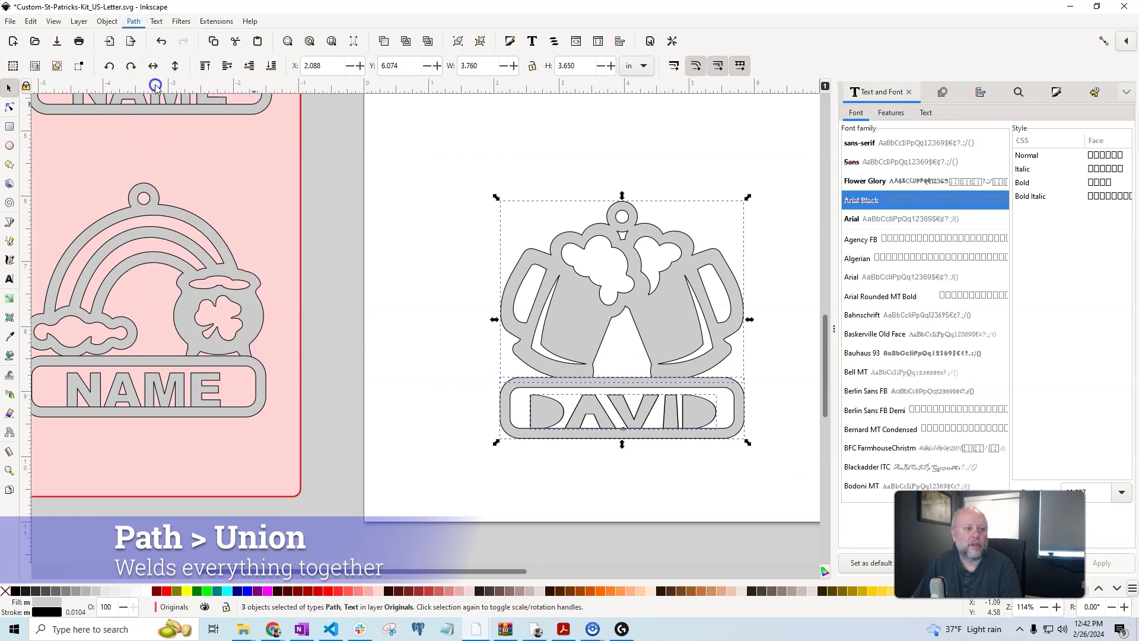
- Zoom out and arrange the COLLEEN, DAVID and TRAVIS ornaments on the page
scroll(745, 294, down, 3)
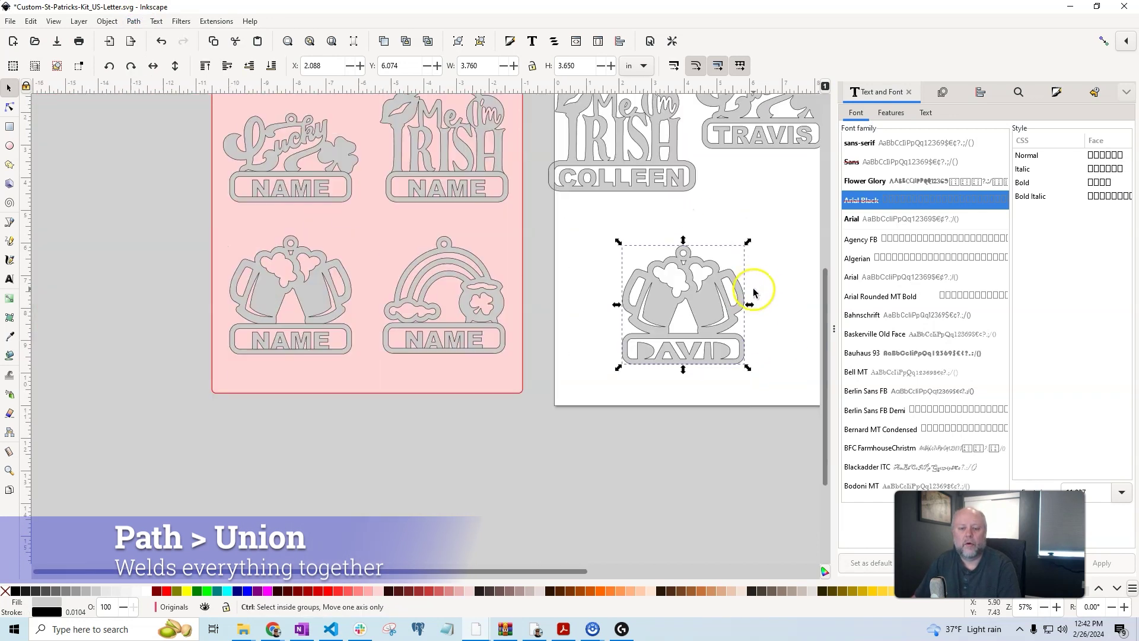
scroll(649, 315, down, 2)
drag(601, 230, 617, 265)
drag(613, 336, 580, 354)
click(581, 266)
drag(581, 267, 579, 235)
drag(662, 216, 649, 314)
- Deselect all, leaving COLLEEN top left, TRAVIS mid-right and DAVID below
click(681, 179)
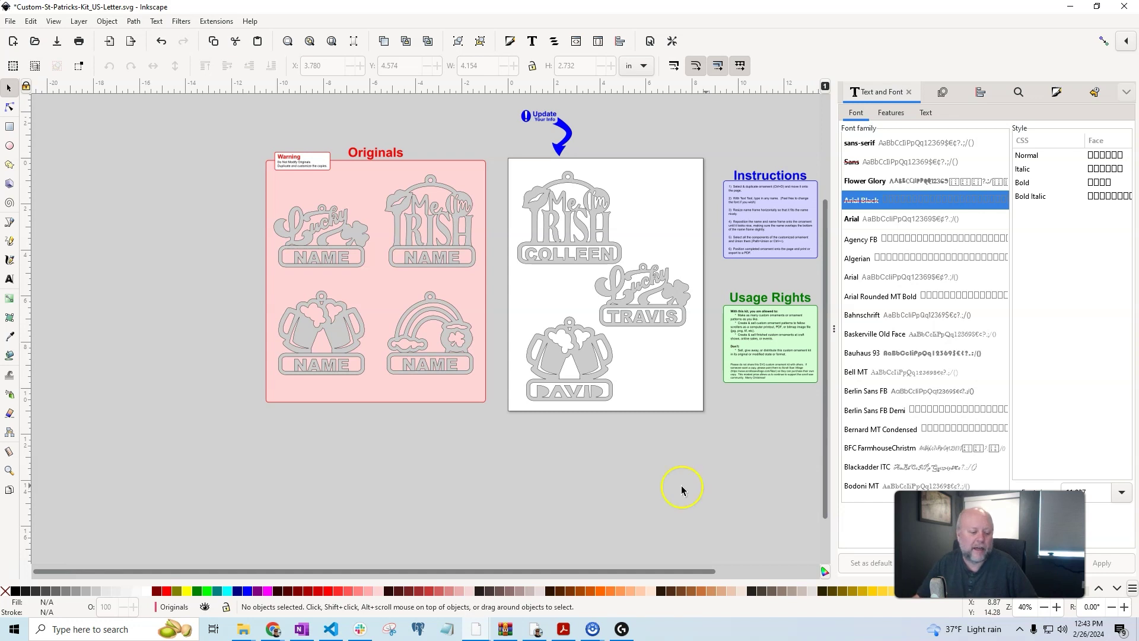
- In Chrome, browse Scroll Saw Village's Business Kits grid of eight ornament kits
click(272, 629)
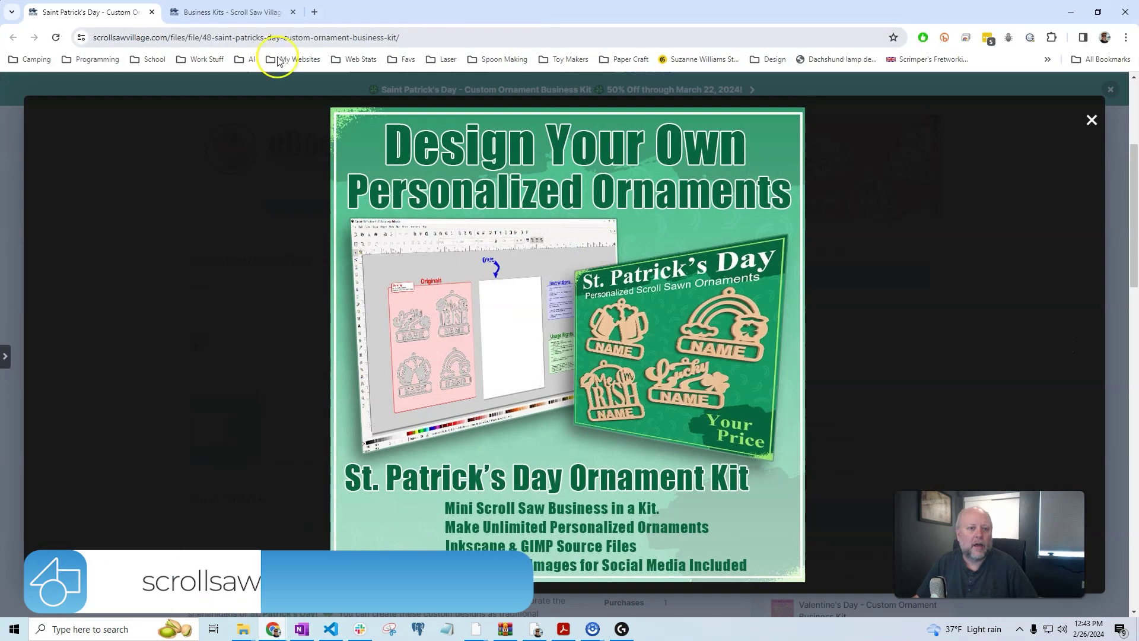
click(274, 57)
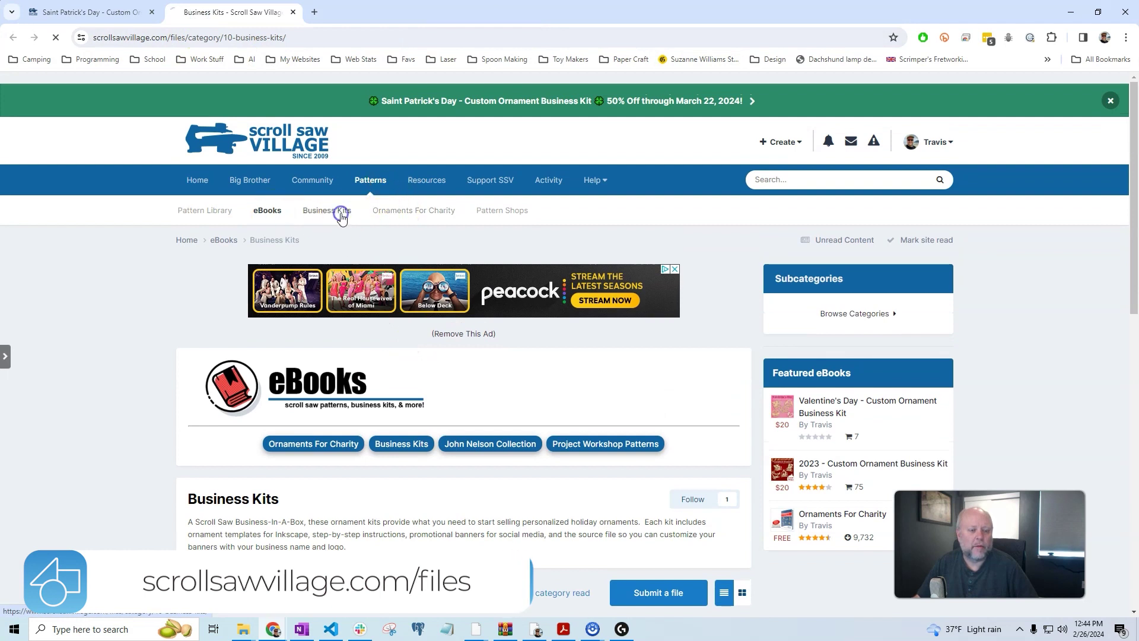
scroll(378, 367, down, 8)
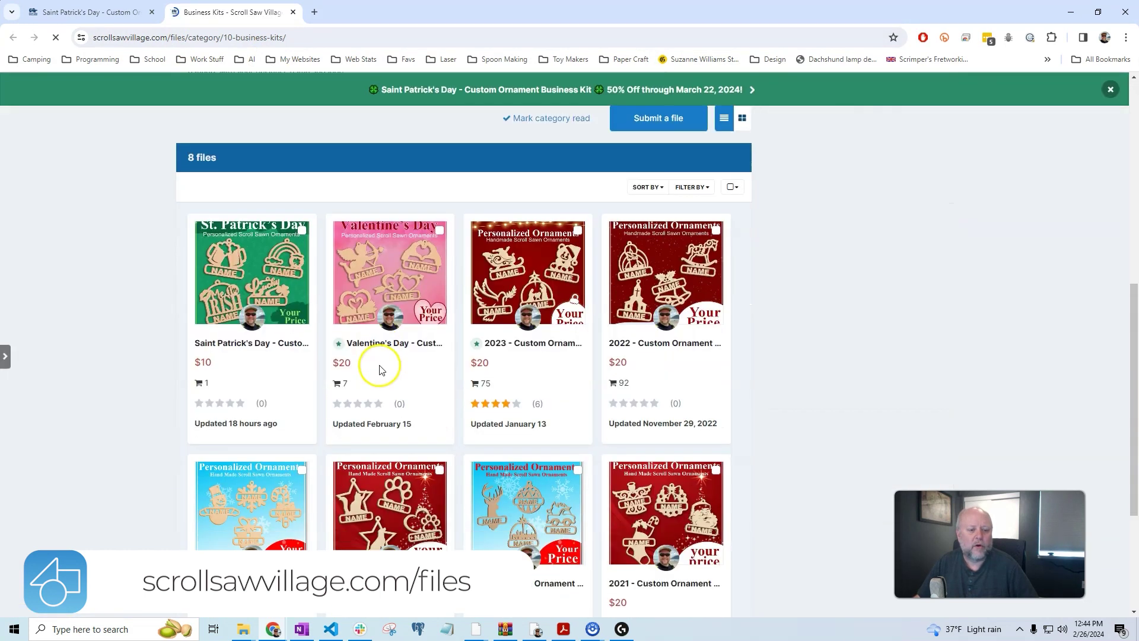
scroll(760, 475, down, 1)
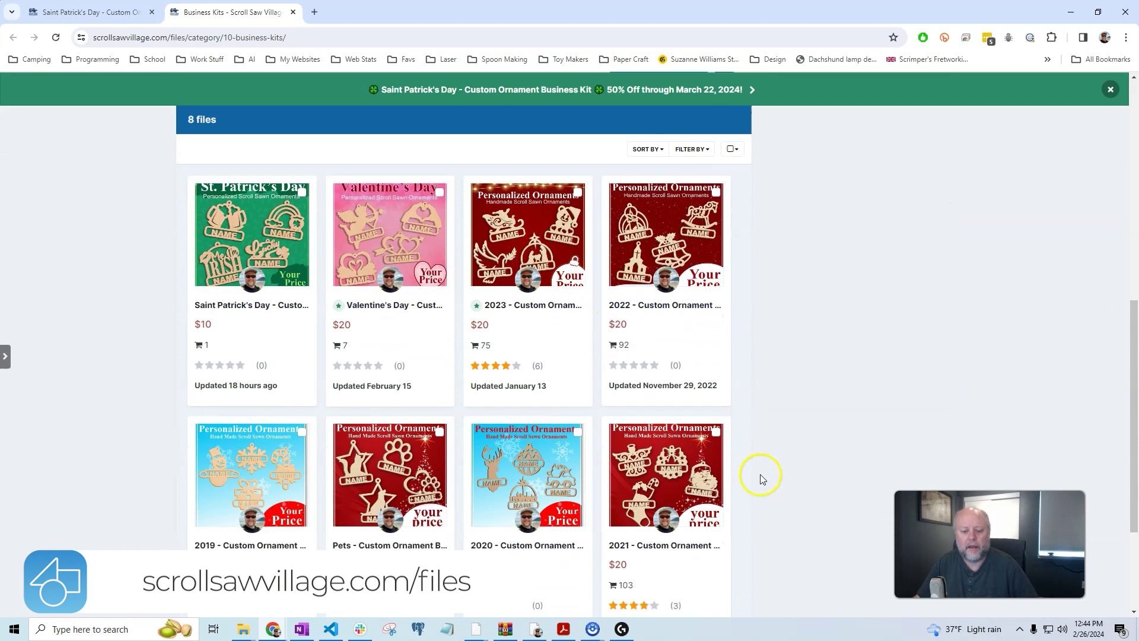
scroll(760, 475, down, 1)
scroll(760, 475, up, 1)
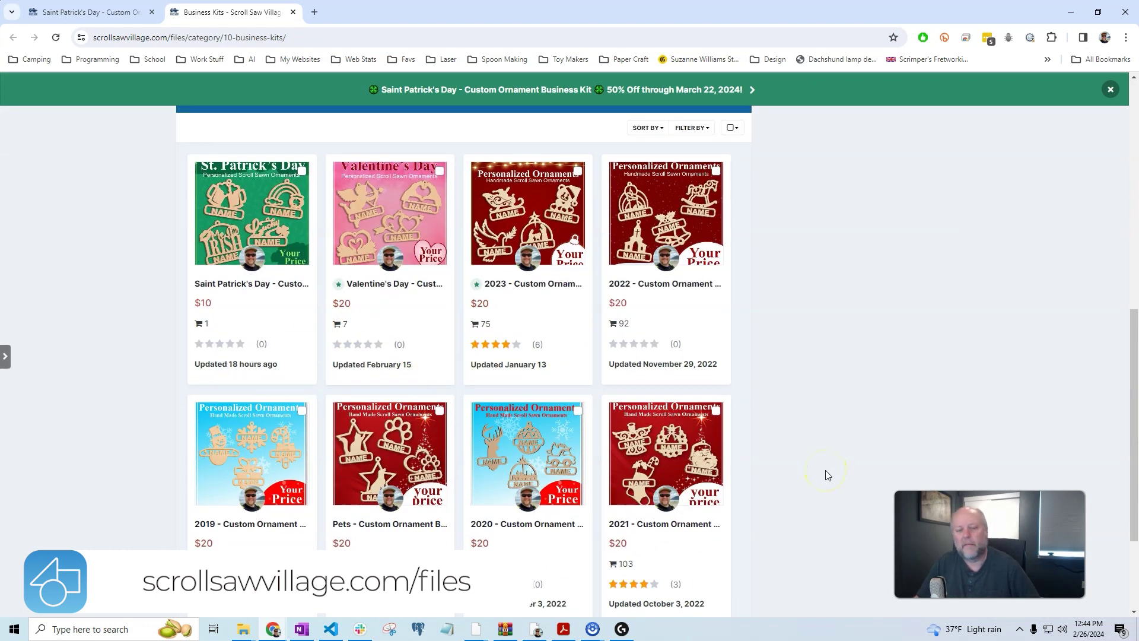
- View the Saint Patrick's Day Custom Ornament Business Kit page with its $10 price and previews
key(alt+Left)
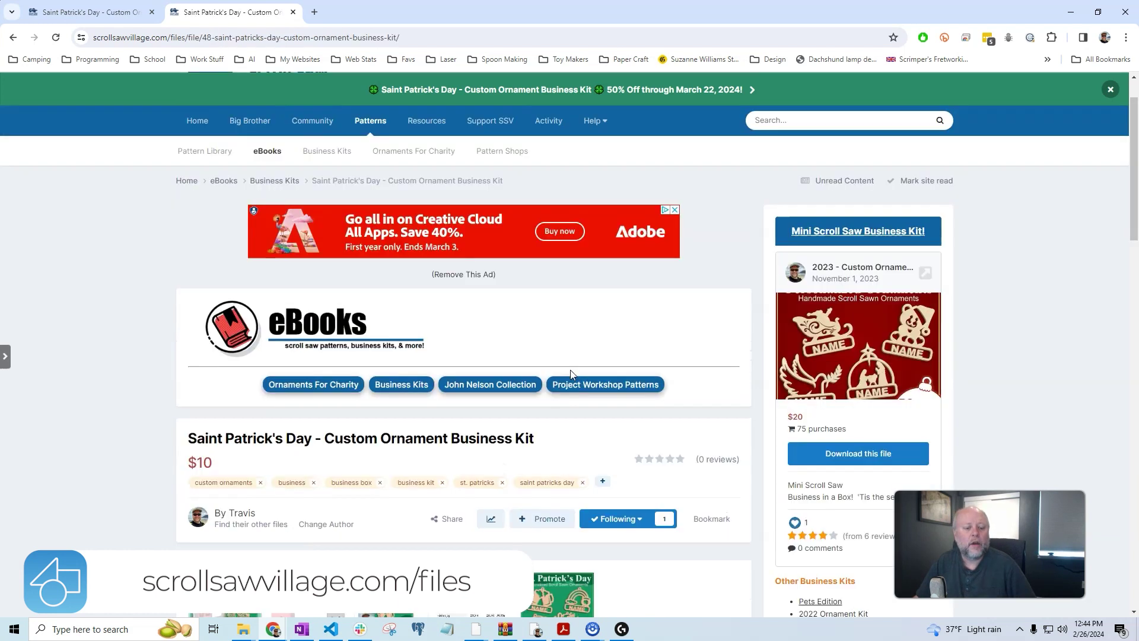
scroll(571, 373, down, 1)
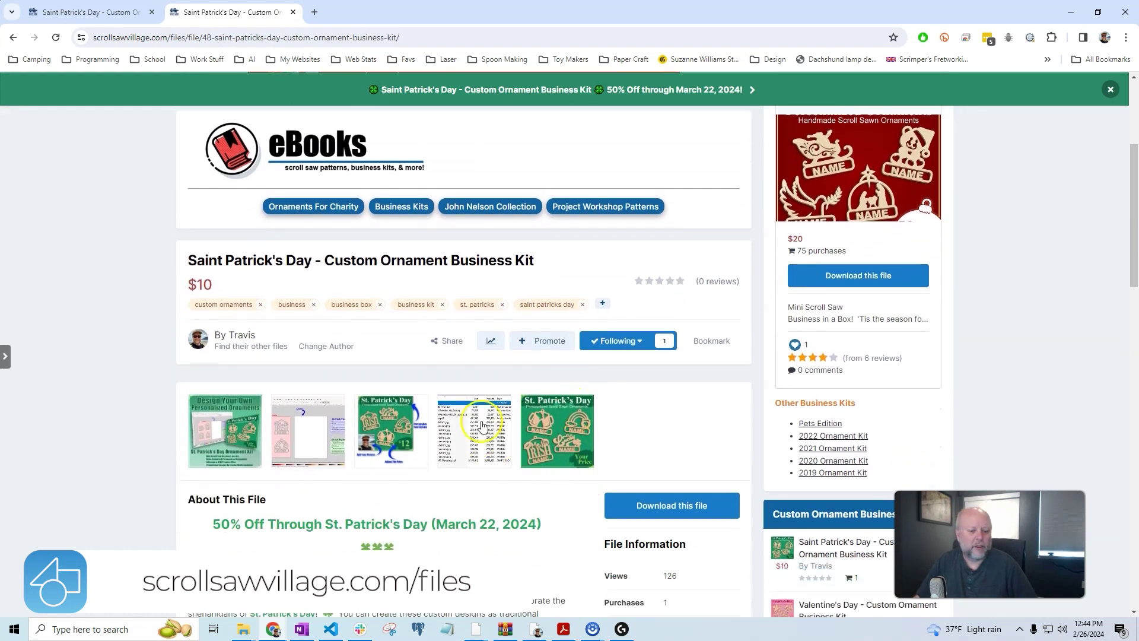